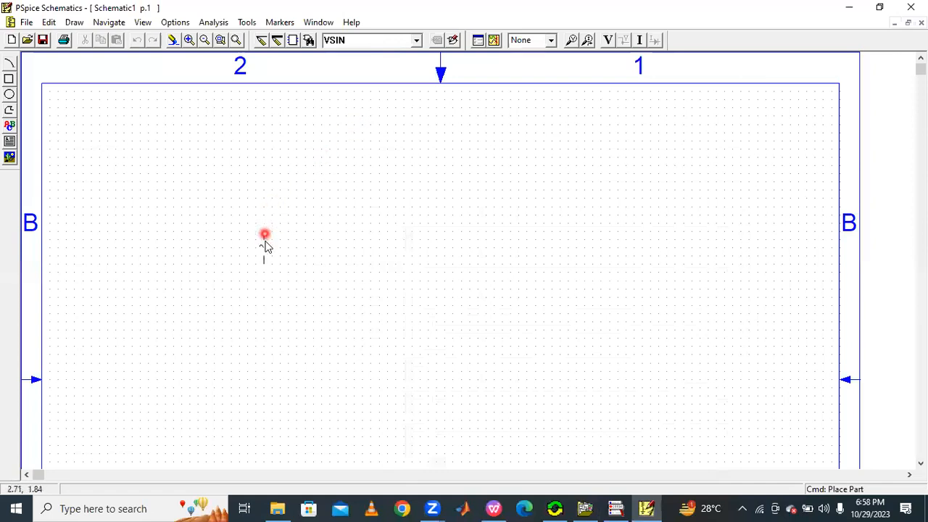
Step: Place a VSIN sine voltage source and a resistor on the schematic
{"action": "left_click", "coordinate": [256, 259]}
{"action": "right_click", "coordinate": [323, 199]}
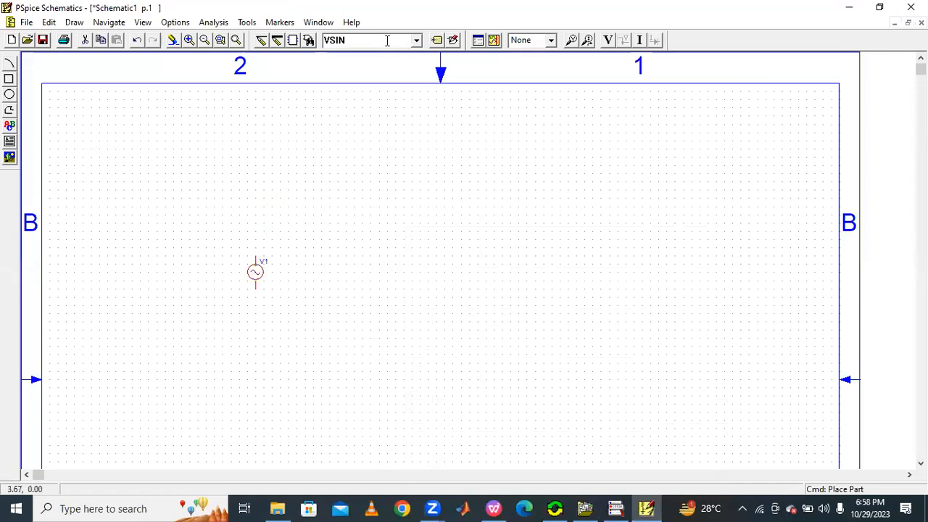
{"action": "left_click", "coordinate": [416, 41]}
{"action": "left_click", "coordinate": [341, 88]}
{"action": "left_click", "coordinate": [306, 227]}
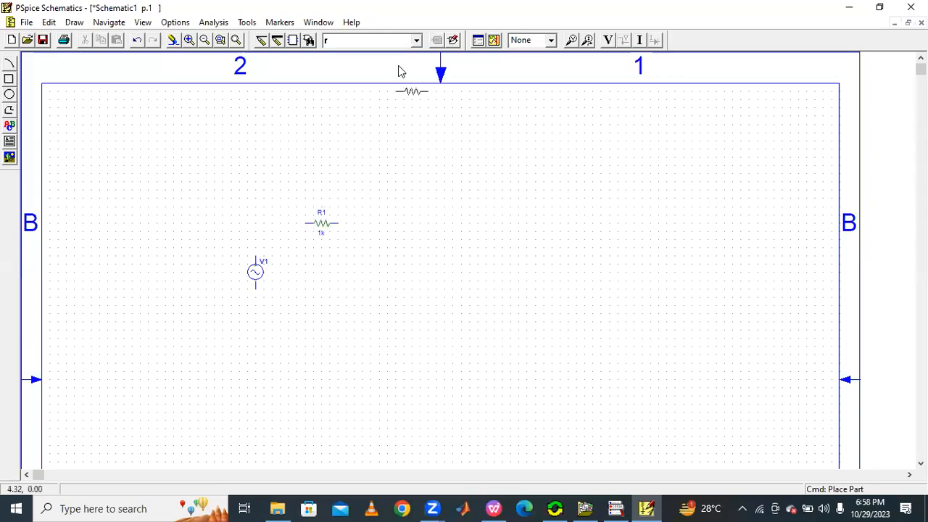
Step: Place an inductor to the right of the resistor
{"action": "left_click", "coordinate": [415, 41]}
{"action": "left_click", "coordinate": [369, 67]}
{"action": "left_click", "coordinate": [426, 213]}
Step: Place a capacitor rotated vertically to the right of the inductor
{"action": "left_click", "coordinate": [417, 42]}
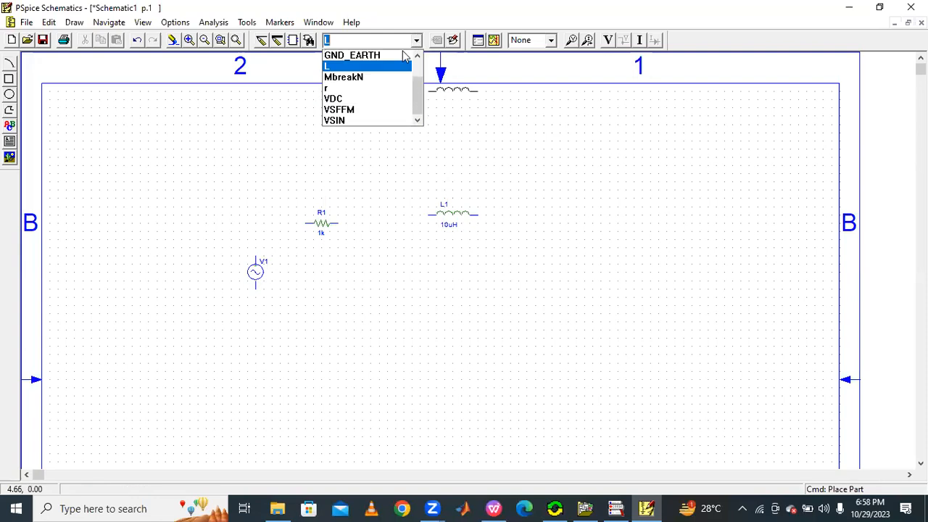
{"action": "scroll", "coordinate": [362, 97], "scroll_direction": "up", "scroll_amount": 2}
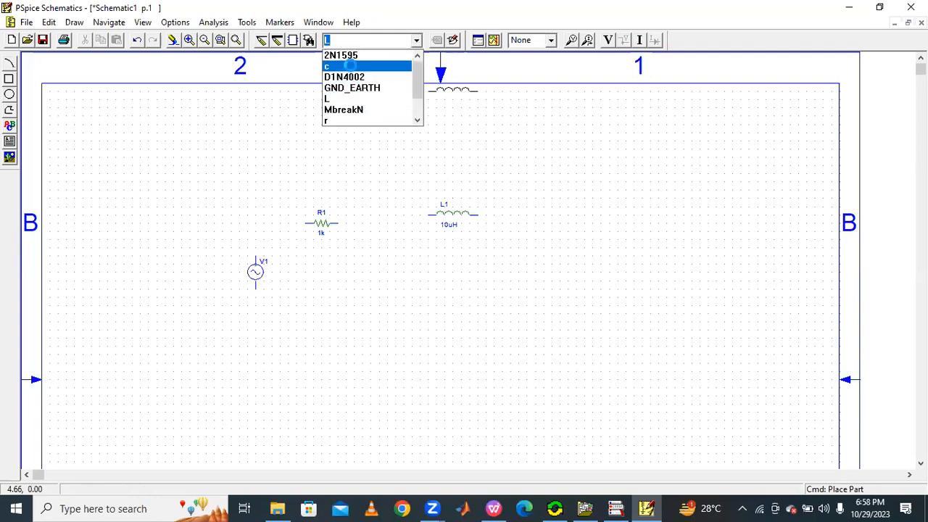
{"action": "left_click", "coordinate": [347, 66]}
{"action": "key", "text": "ctrl+r"}
{"action": "left_click", "coordinate": [577, 276]}
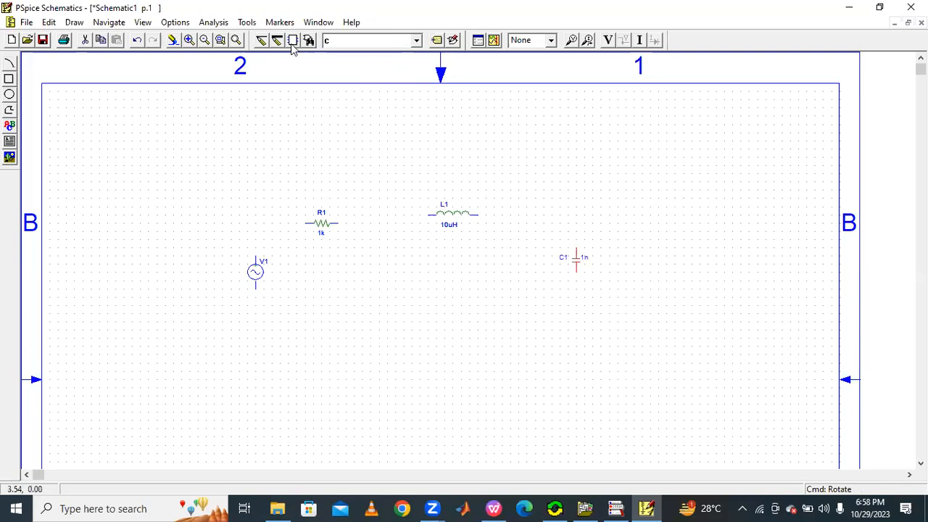
Step: Wire V1, R1, L1 and C1 together into a closed series loop
{"action": "left_click", "coordinate": [236, 40]}
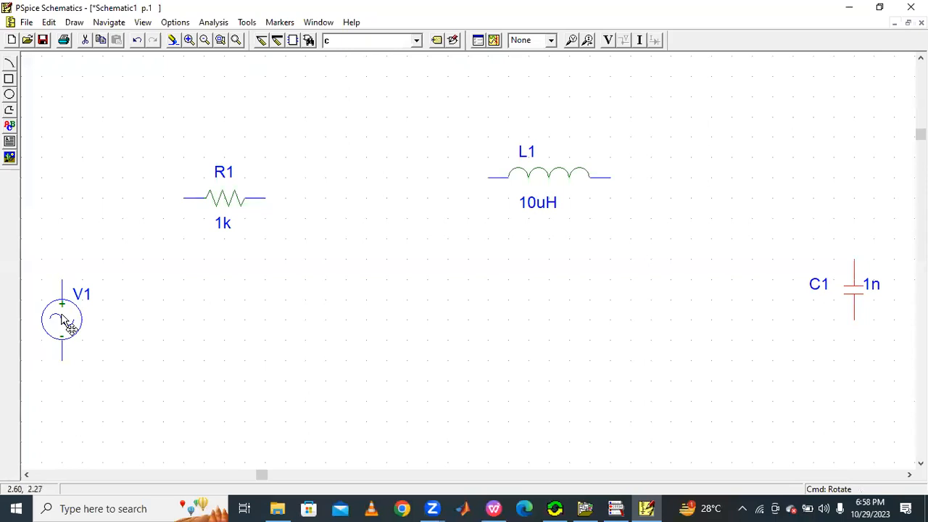
{"action": "left_click", "coordinate": [222, 274]}
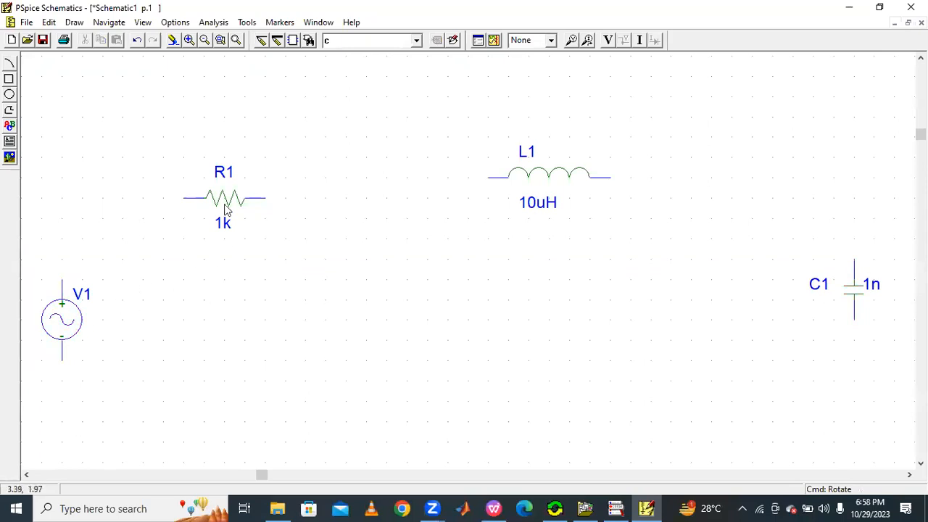
{"action": "left_click", "coordinate": [260, 41]}
{"action": "left_click", "coordinate": [65, 269]}
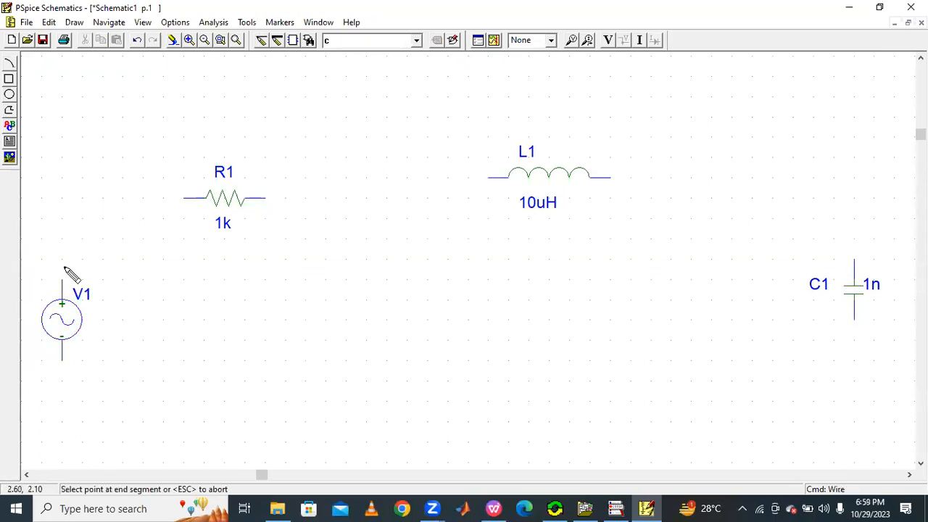
{"action": "left_click", "coordinate": [184, 198]}
{"action": "left_click", "coordinate": [264, 198]}
{"action": "left_click", "coordinate": [490, 178]}
{"action": "left_click", "coordinate": [609, 177]}
{"action": "left_click", "coordinate": [855, 261]}
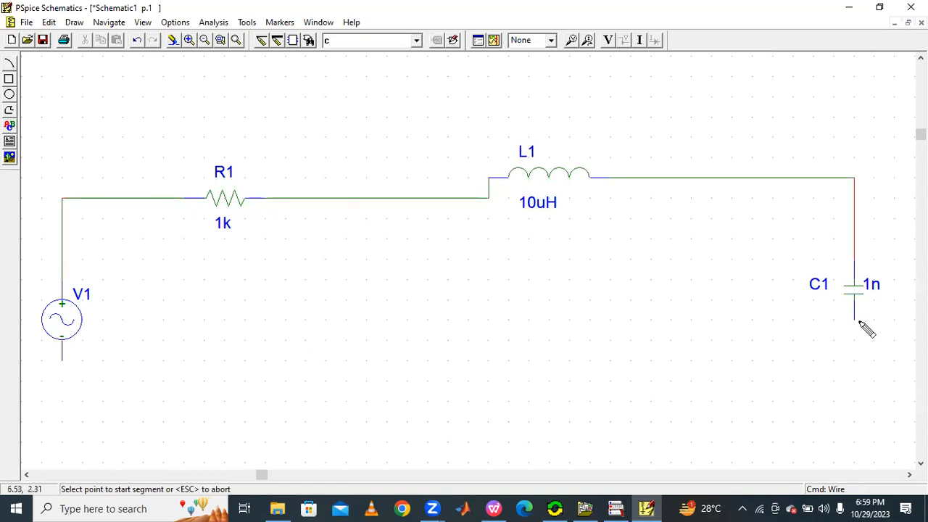
{"action": "left_click", "coordinate": [857, 322]}
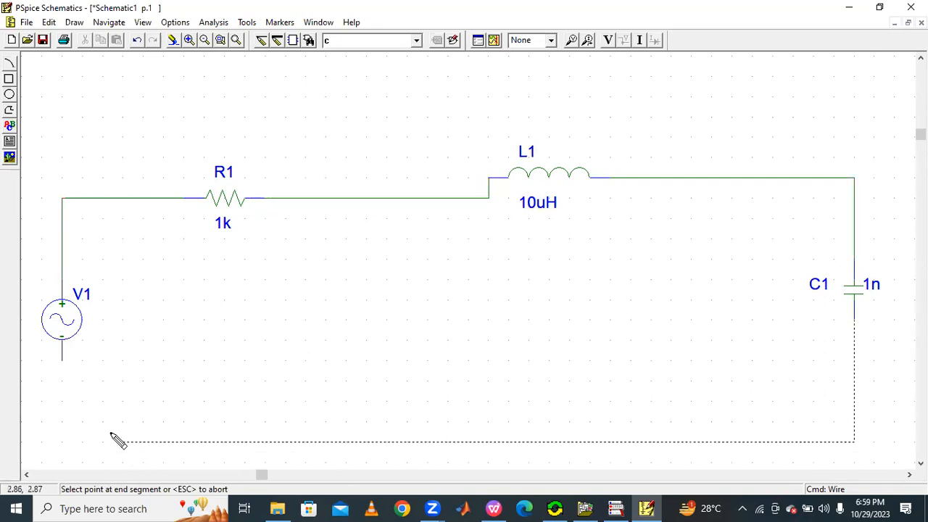
{"action": "left_click", "coordinate": [62, 360]}
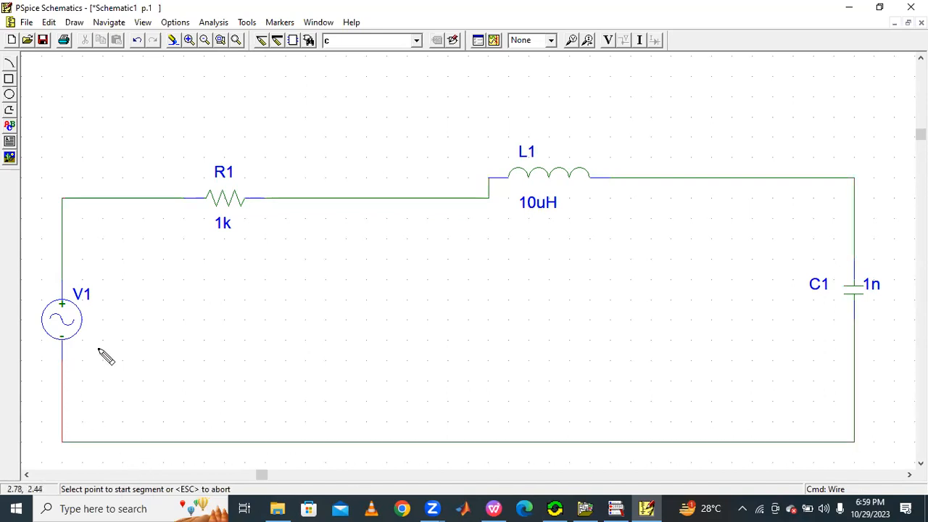
{"action": "key", "text": "Escape"}
Step: Move the inductor down so it sits on the same wire line as the resistor
{"action": "left_click_drag", "start_coordinate": [544, 164], "coordinate": [557, 199]}
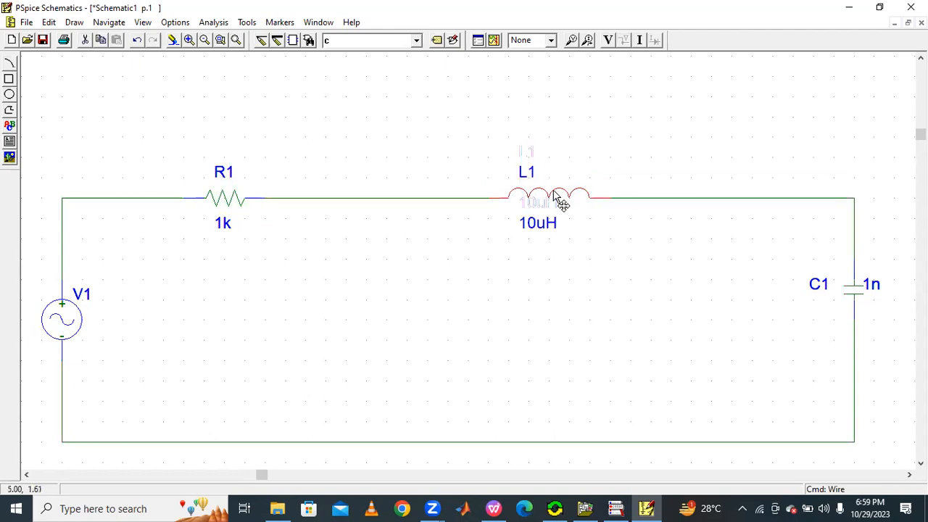
{"action": "left_click", "coordinate": [239, 39]}
{"action": "left_click", "coordinate": [205, 40]}
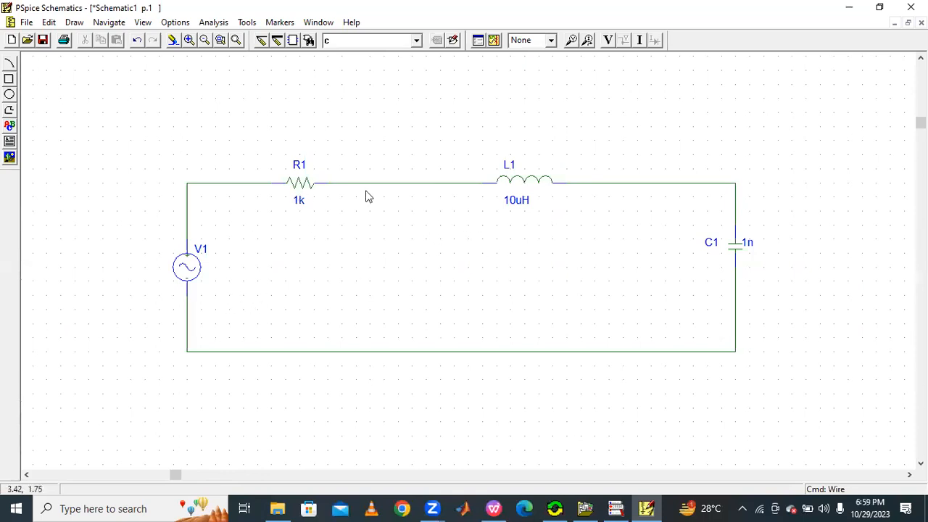
Step: Set the source V1's DC, AC and VOFF attributes to 0
{"action": "double_click", "coordinate": [190, 267]}
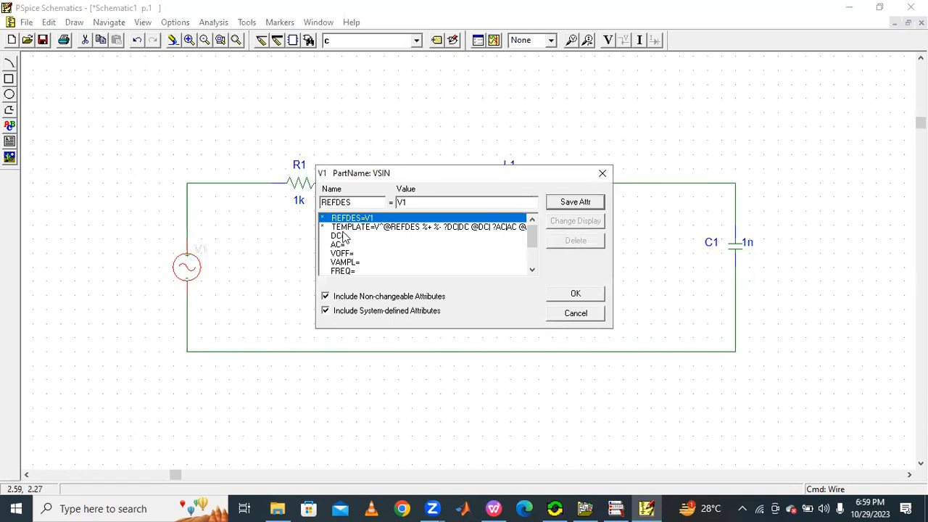
{"action": "left_click", "coordinate": [342, 236]}
{"action": "type", "text": "0"}
{"action": "left_click", "coordinate": [575, 203]}
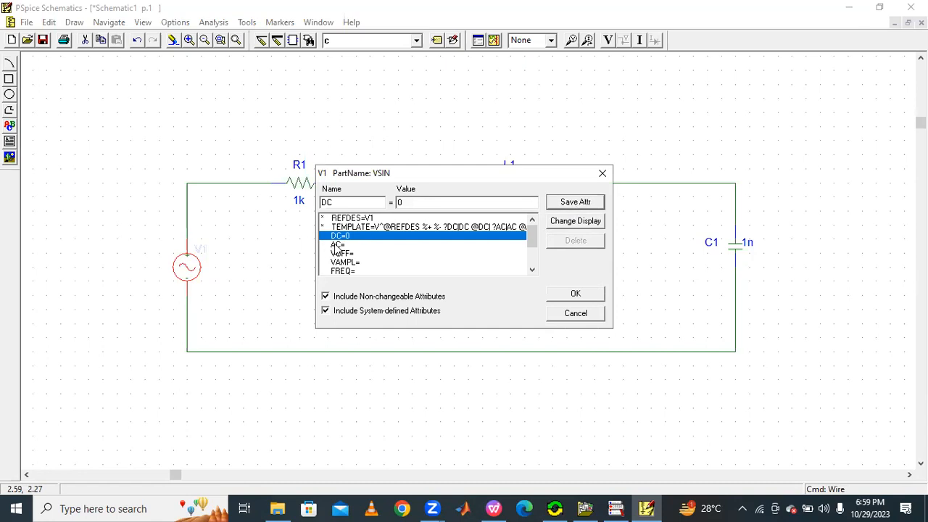
{"action": "left_click", "coordinate": [338, 245]}
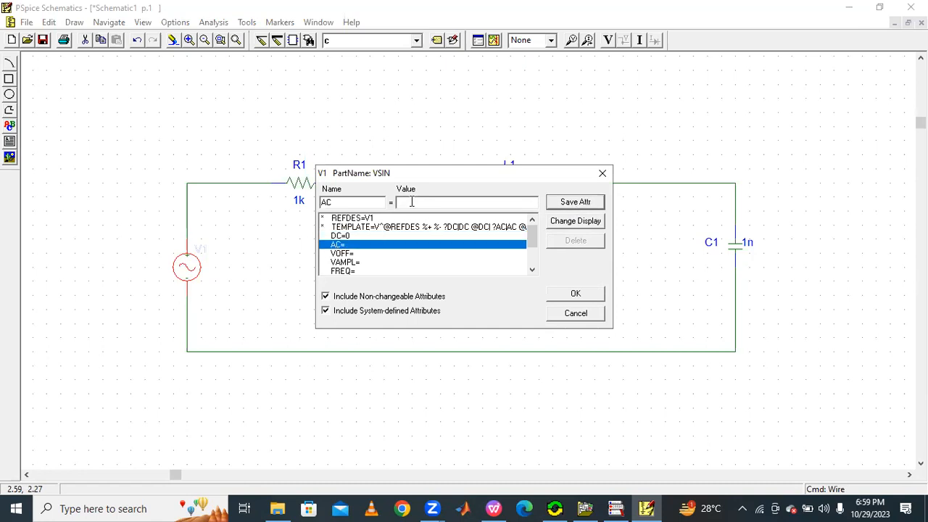
{"action": "type", "text": "0"}
{"action": "left_click", "coordinate": [558, 201]}
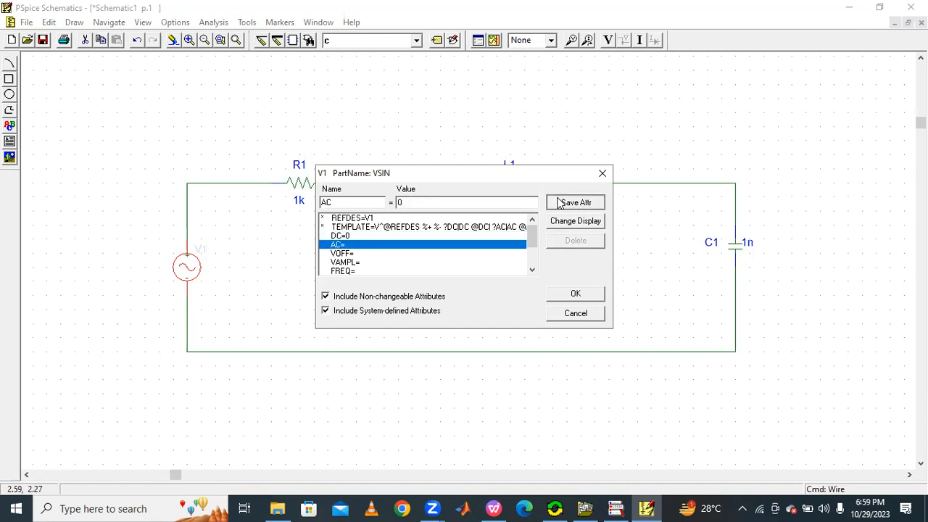
{"action": "left_click", "coordinate": [346, 254]}
{"action": "type", "text": "0"}
{"action": "left_click", "coordinate": [563, 201]}
Step: Set V1's VAMPL to 12 and FREQ to 1K, then apply the attributes
{"action": "left_click", "coordinate": [347, 262]}
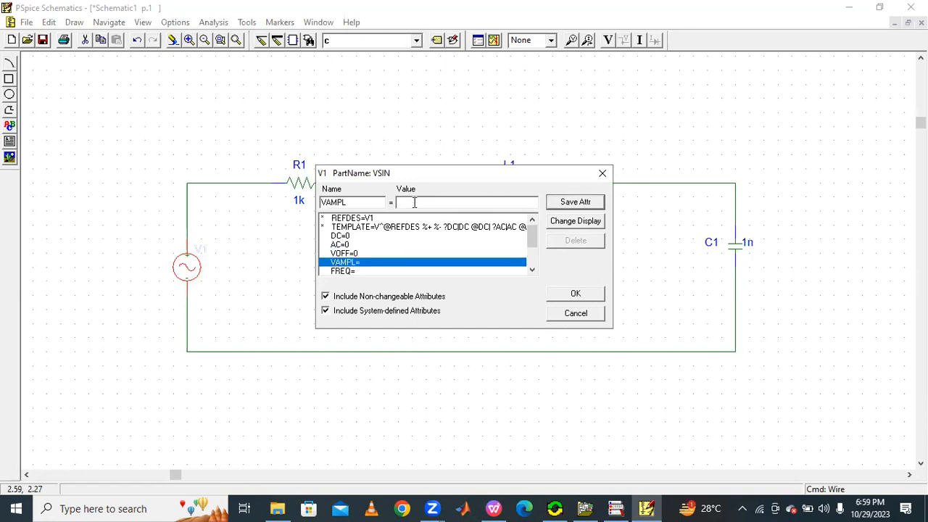
{"action": "left_click", "coordinate": [567, 202]}
{"action": "left_click", "coordinate": [349, 271]}
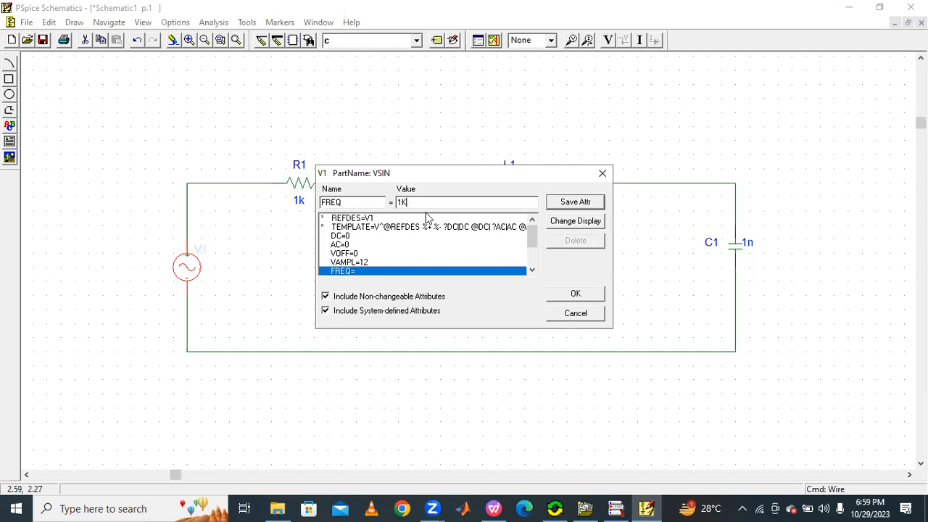
{"action": "left_click", "coordinate": [580, 203]}
{"action": "left_click", "coordinate": [574, 295]}
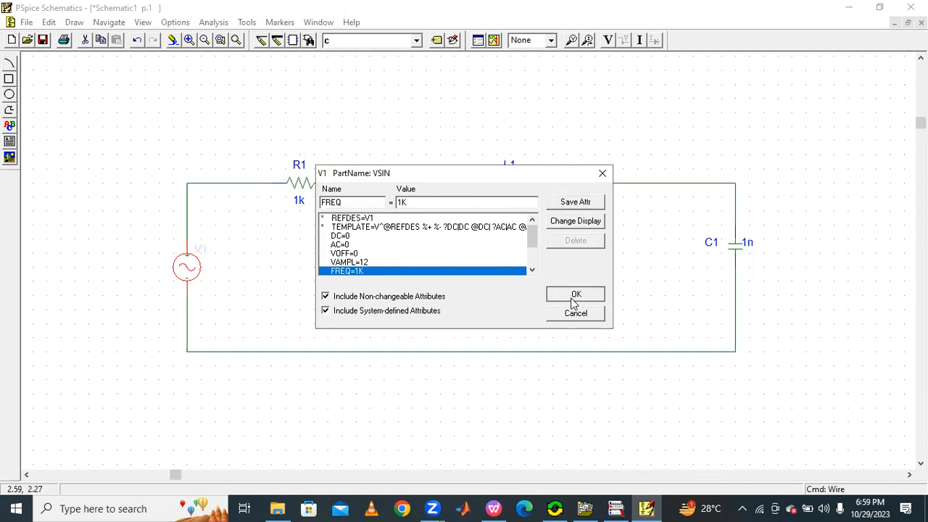
Step: Reopen V1's attributes to check the entered values
{"action": "double_click", "coordinate": [187, 270]}
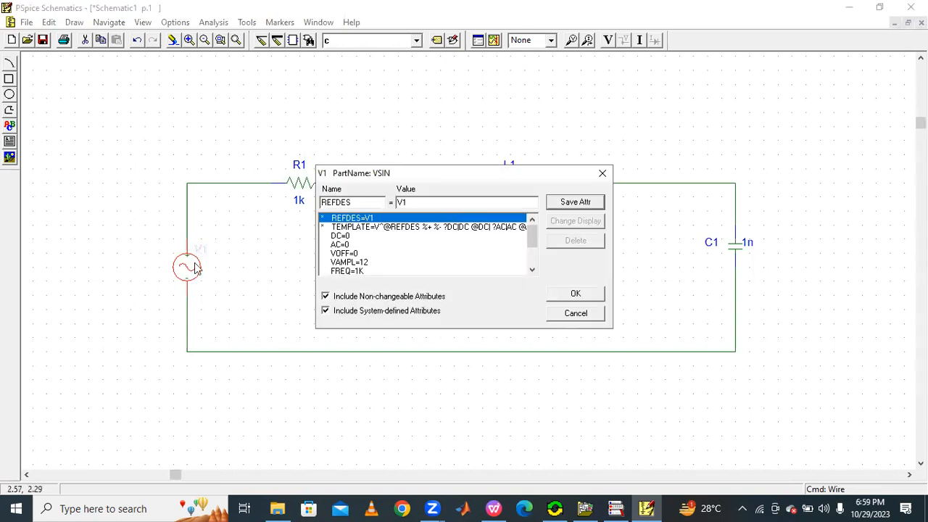
{"action": "left_click", "coordinate": [602, 174]}
{"action": "left_click", "coordinate": [241, 266]}
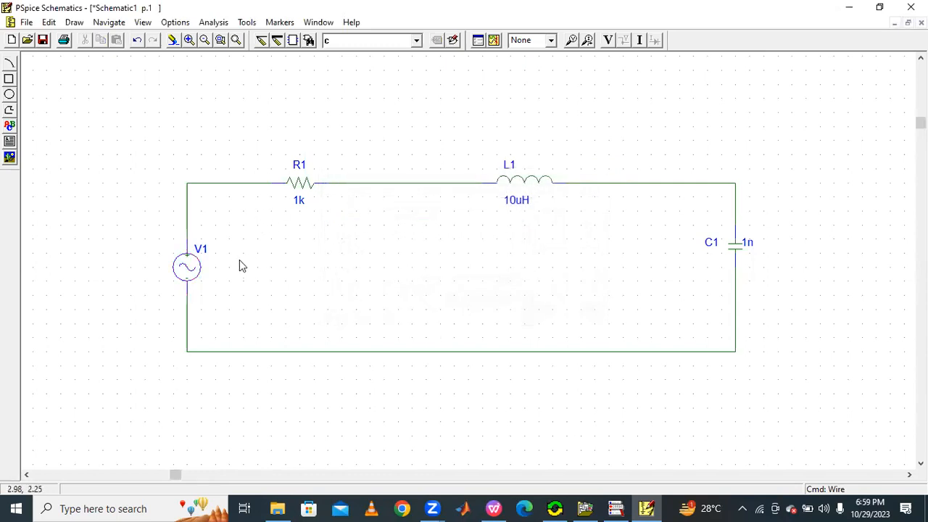
Step: Set the resistor R1's value to 100
{"action": "double_click", "coordinate": [294, 187]}
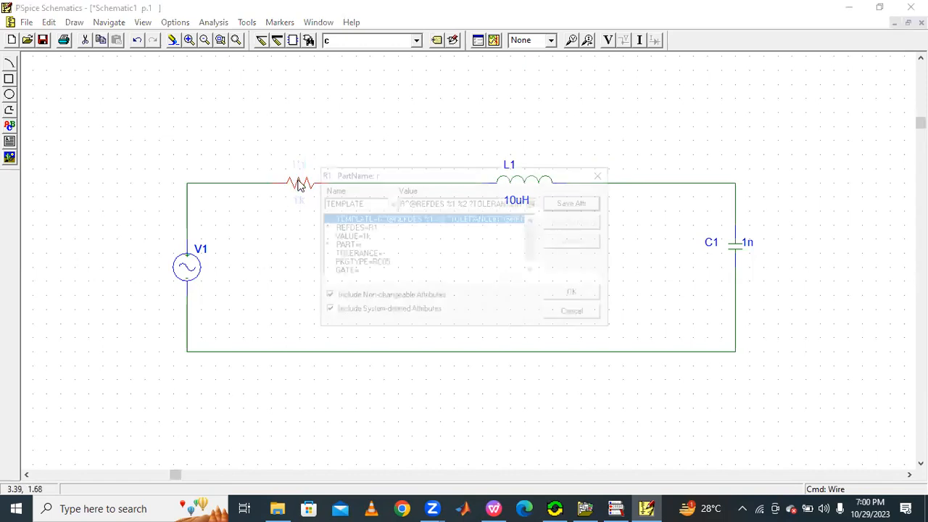
{"action": "left_click", "coordinate": [367, 237]}
{"action": "left_click", "coordinate": [370, 228]}
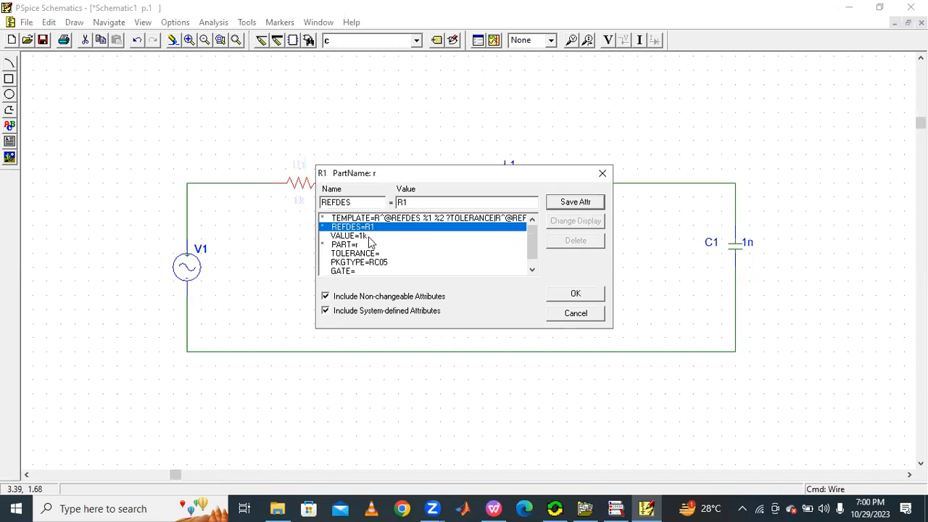
{"action": "left_click", "coordinate": [355, 236]}
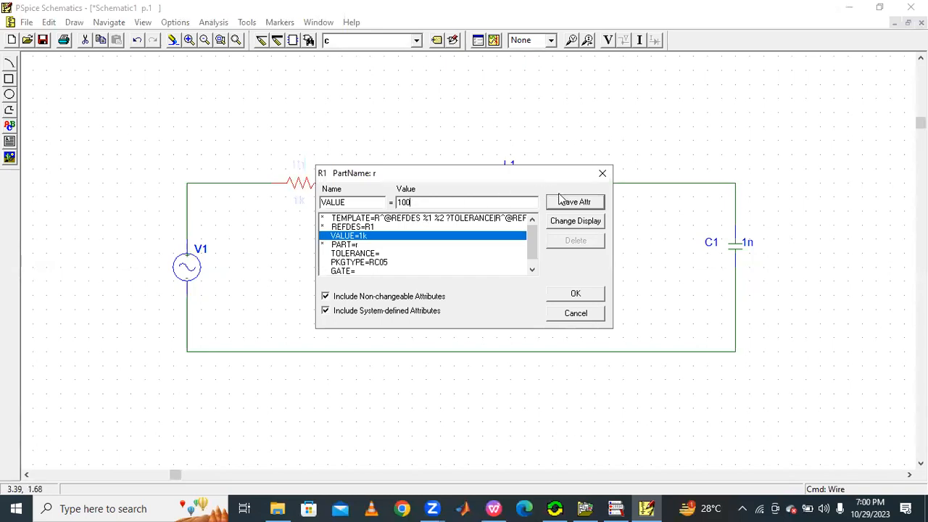
{"action": "left_click", "coordinate": [595, 293]}
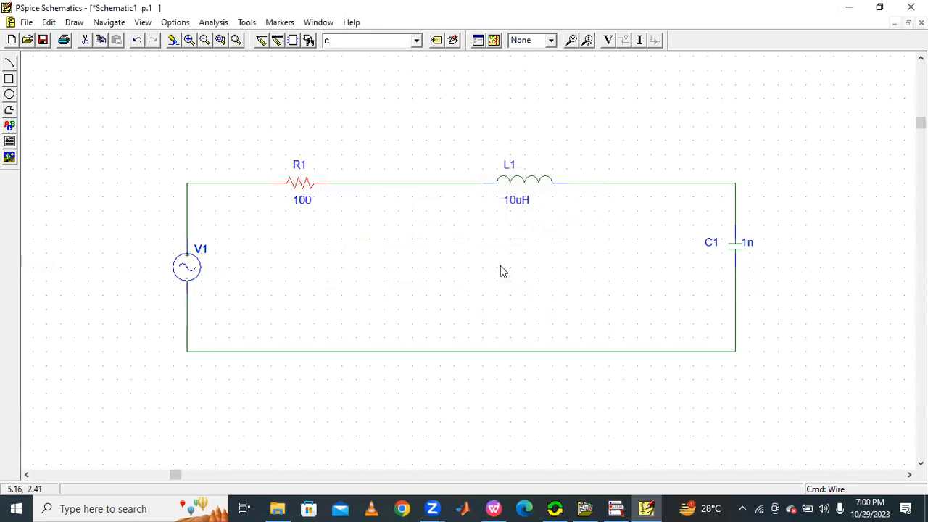
Step: Set the inductor L1's value to 1mh
{"action": "double_click", "coordinate": [528, 187]}
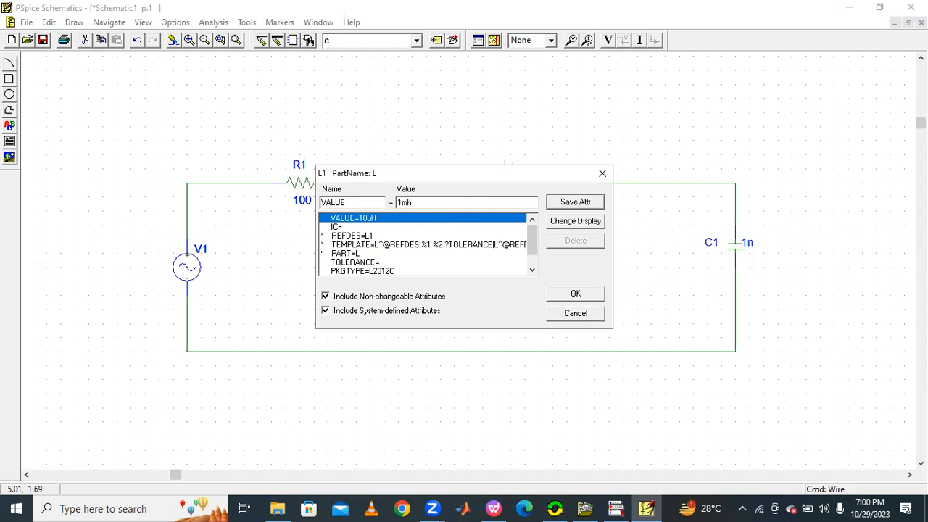
{"action": "left_click", "coordinate": [595, 209]}
{"action": "left_click", "coordinate": [575, 294]}
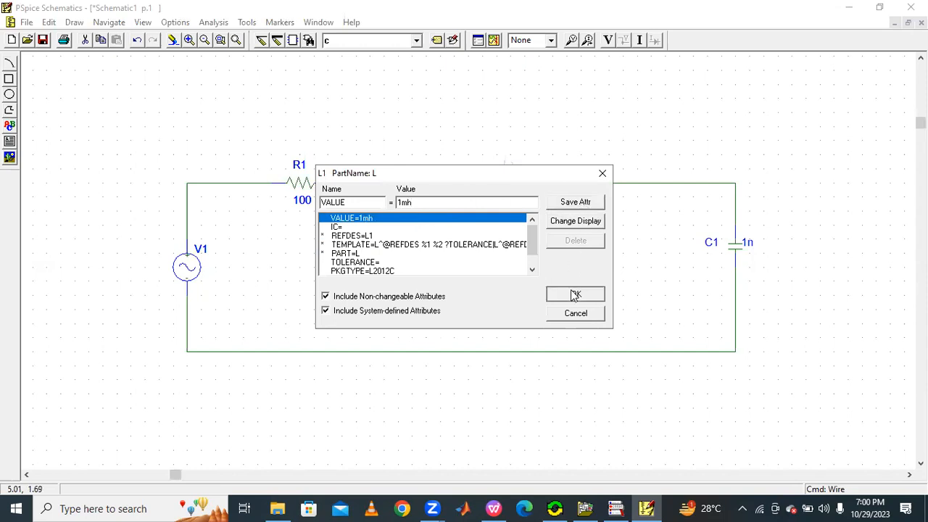
Step: Set the capacitor C1's value to 1uf
{"action": "double_click", "coordinate": [743, 255]}
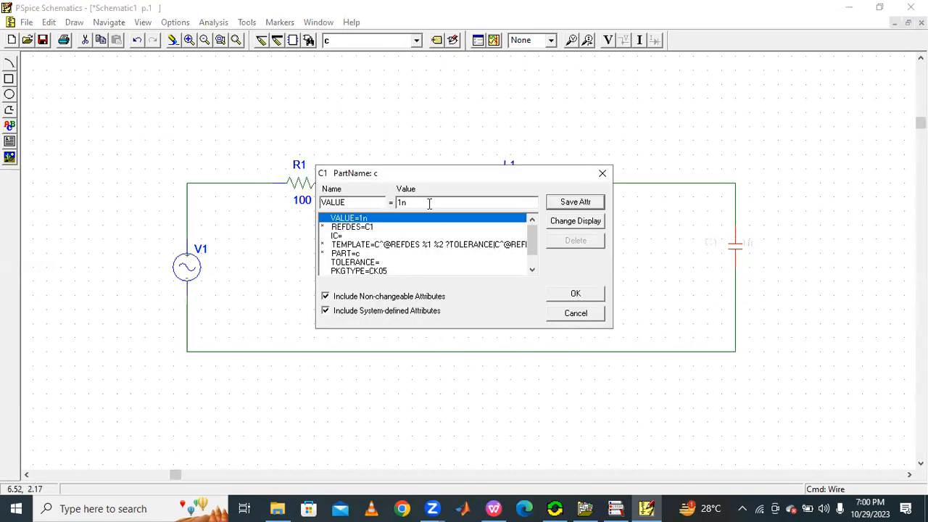
{"action": "left_click", "coordinate": [429, 204]}
{"action": "key", "text": "BackSpace"}
{"action": "left_click", "coordinate": [578, 204]}
{"action": "left_click", "coordinate": [577, 298]}
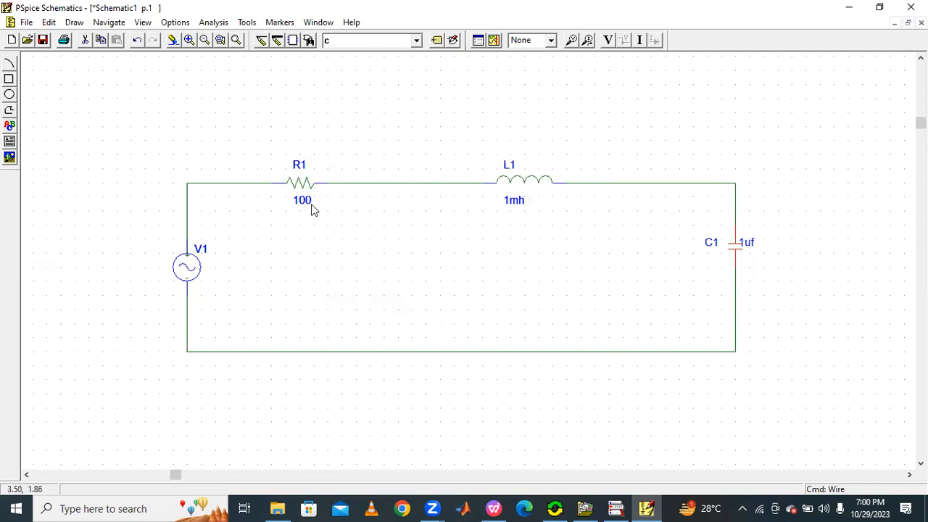
{"action": "left_click", "coordinate": [417, 40]}
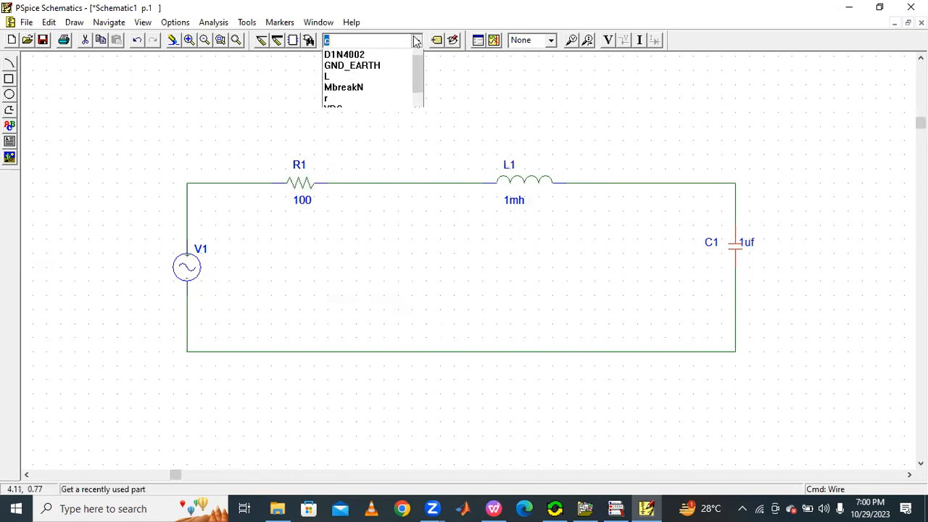
{"action": "left_click", "coordinate": [383, 64]}
{"action": "left_click", "coordinate": [407, 70]}
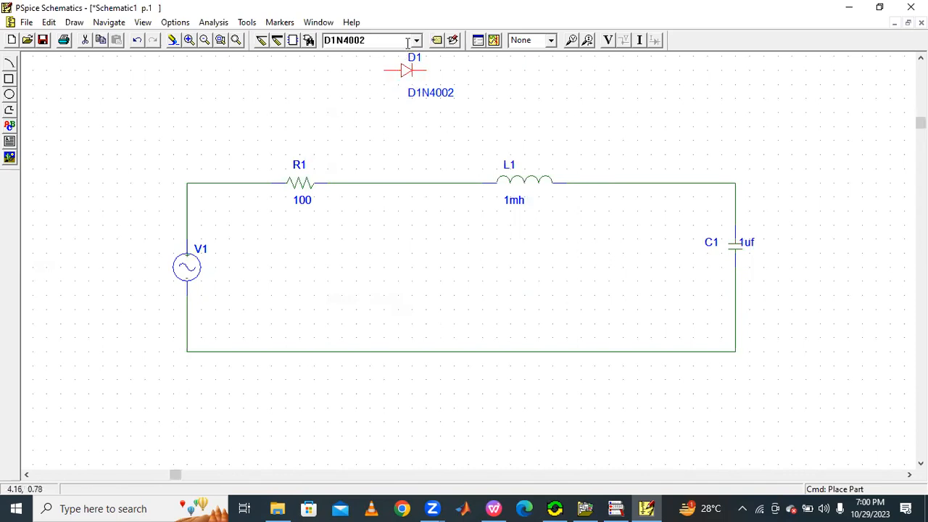
{"action": "left_click", "coordinate": [137, 41]}
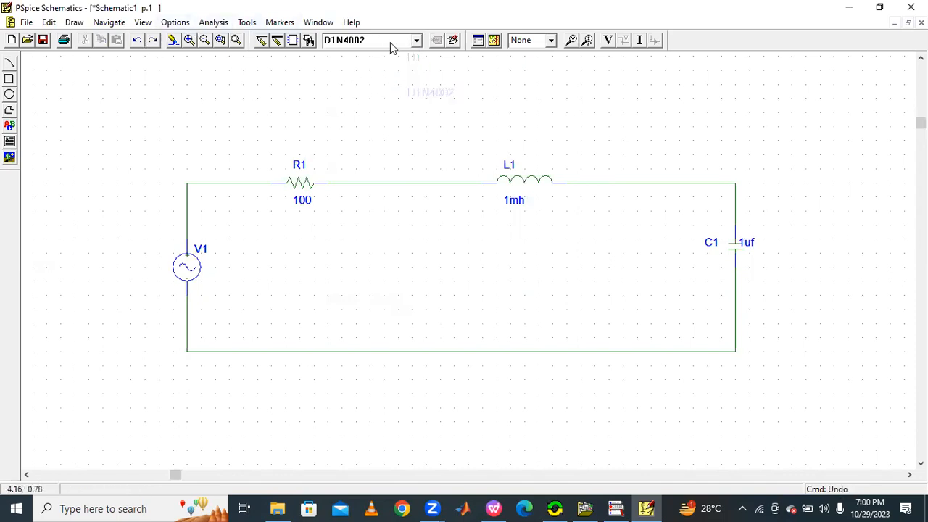
Step: Place a GND_EARTH ground on the bottom wire of the loop
{"action": "left_click", "coordinate": [418, 41]}
{"action": "left_click", "coordinate": [386, 67]}
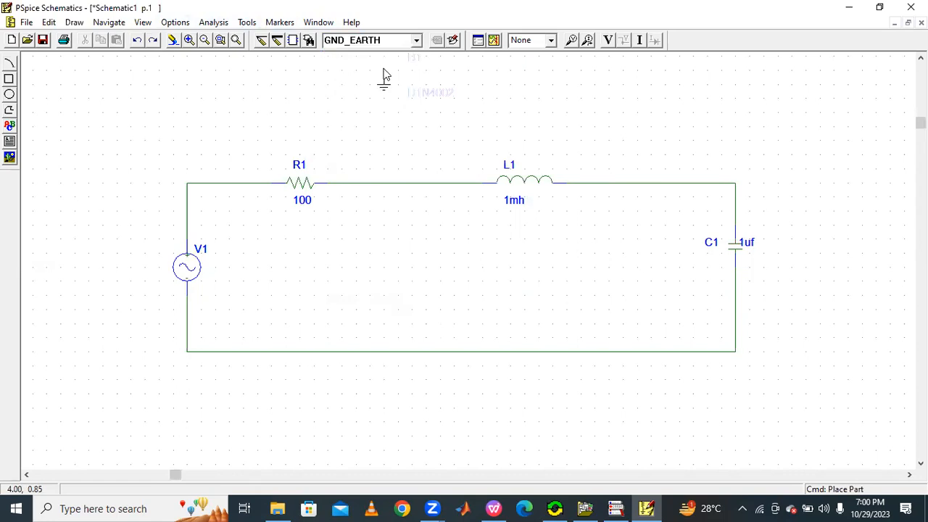
{"action": "left_click", "coordinate": [440, 351]}
{"action": "right_click", "coordinate": [454, 288]}
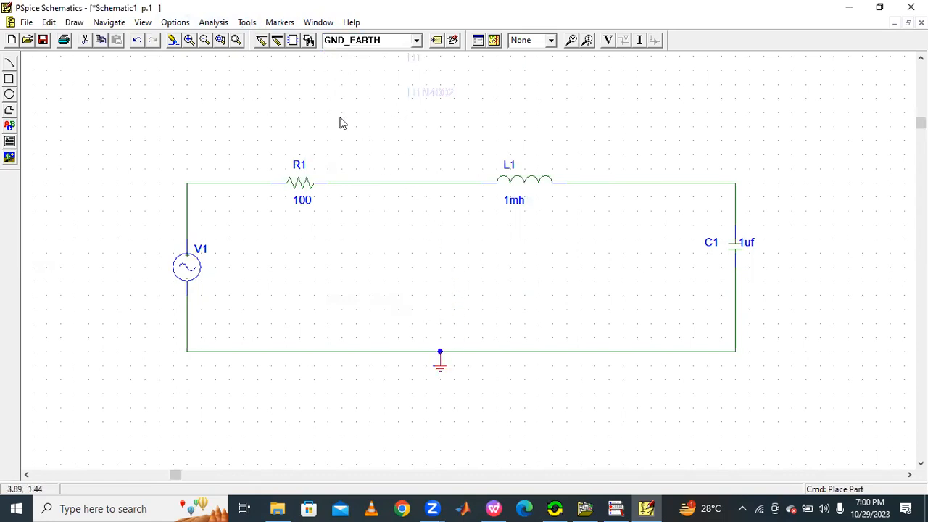
{"action": "left_click", "coordinate": [236, 40]}
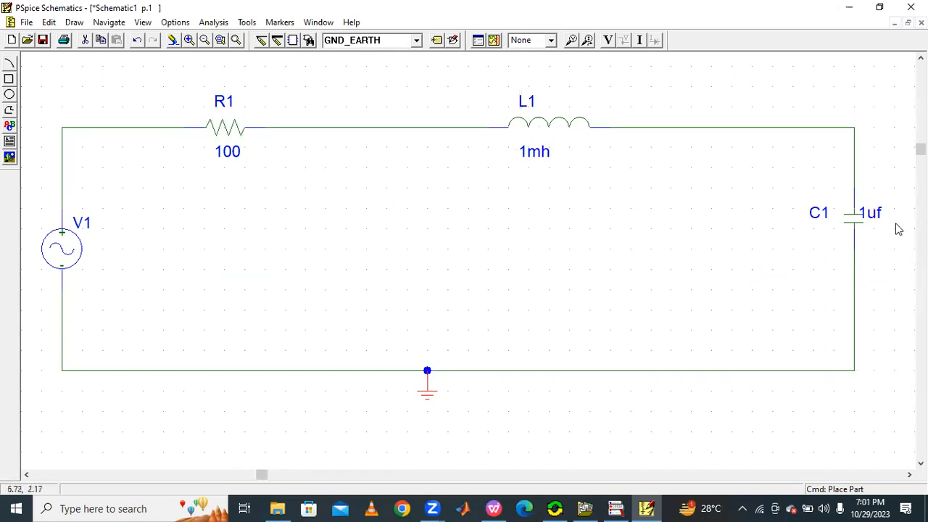
Step: Place a current marker on the upper pin of capacitor C1
{"action": "left_click", "coordinate": [204, 40]}
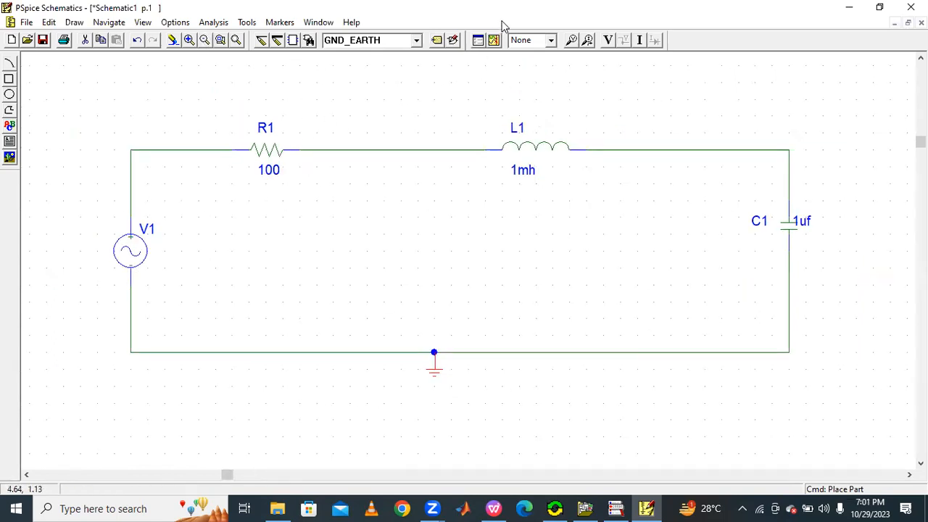
{"action": "left_click", "coordinate": [835, 149]}
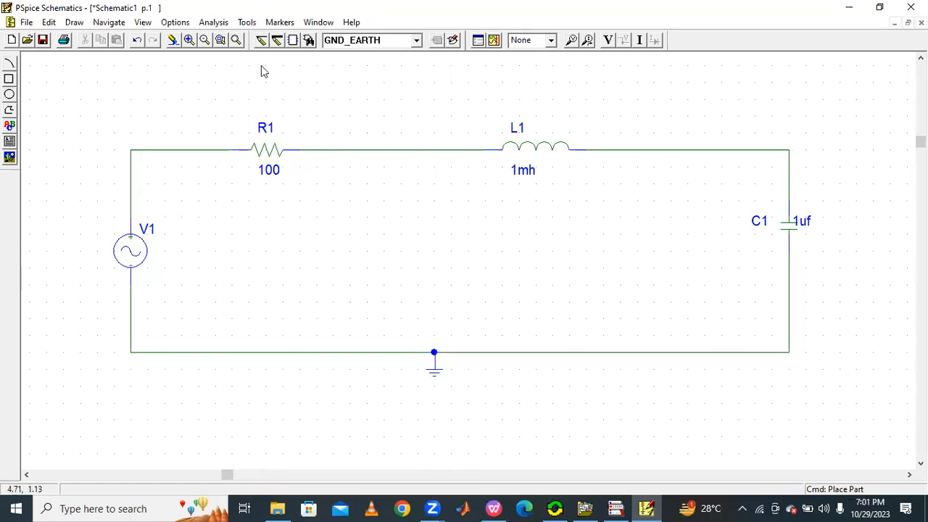
{"action": "left_click", "coordinate": [587, 40]}
{"action": "left_click", "coordinate": [790, 211]}
{"action": "right_click", "coordinate": [671, 221]}
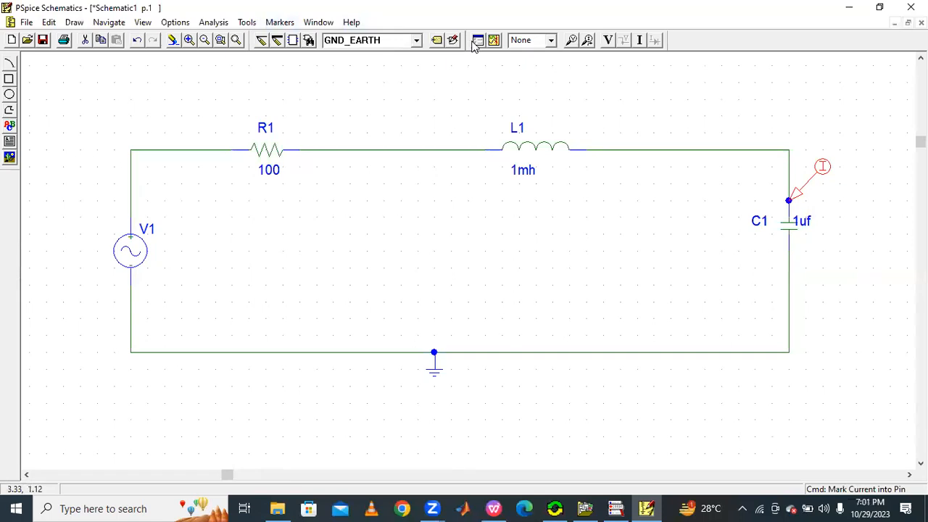
Step: Enable a linear AC sweep analysis of 101 points starting at 10 Hz, editing its end frequency
{"action": "left_click", "coordinate": [217, 22]}
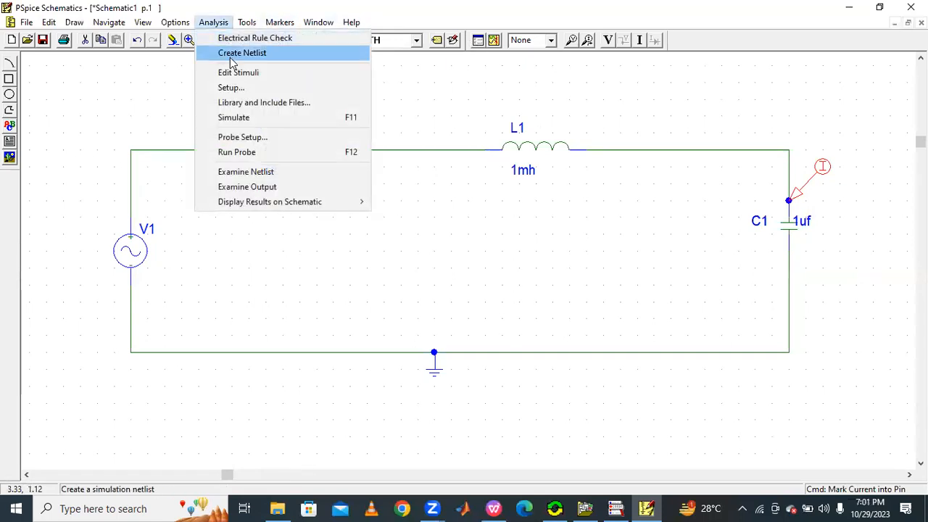
{"action": "left_click", "coordinate": [234, 87]}
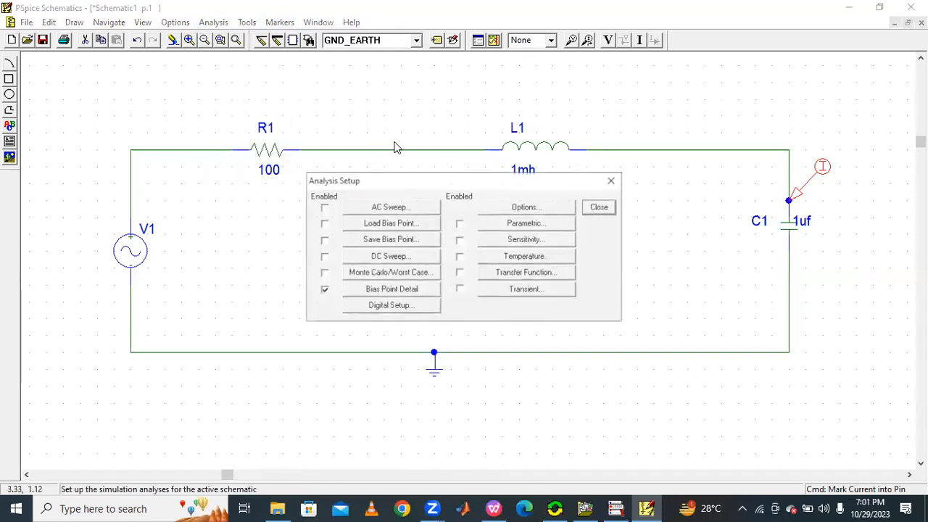
{"action": "left_click", "coordinate": [323, 210]}
{"action": "left_click", "coordinate": [359, 211]}
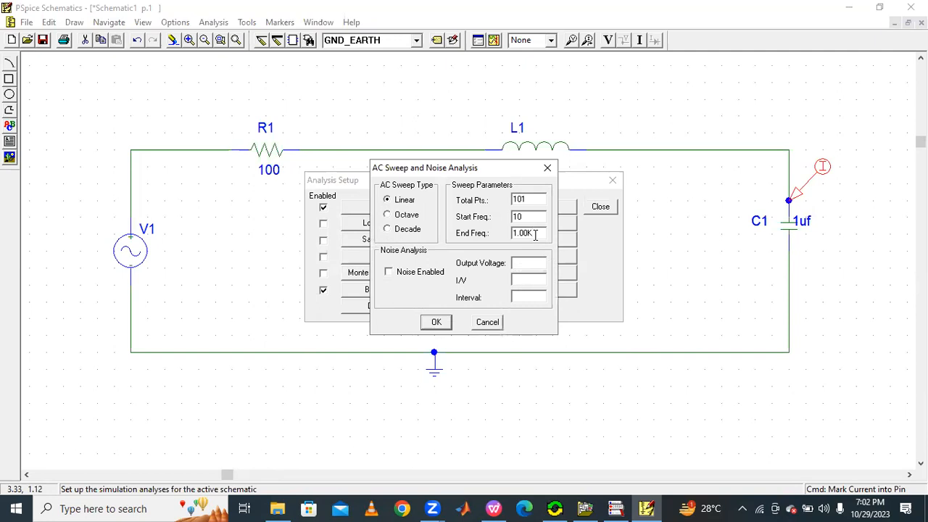
{"action": "key", "text": "BackSpace"}
{"action": "left_click", "coordinate": [433, 323]}
{"action": "left_click", "coordinate": [599, 207]}
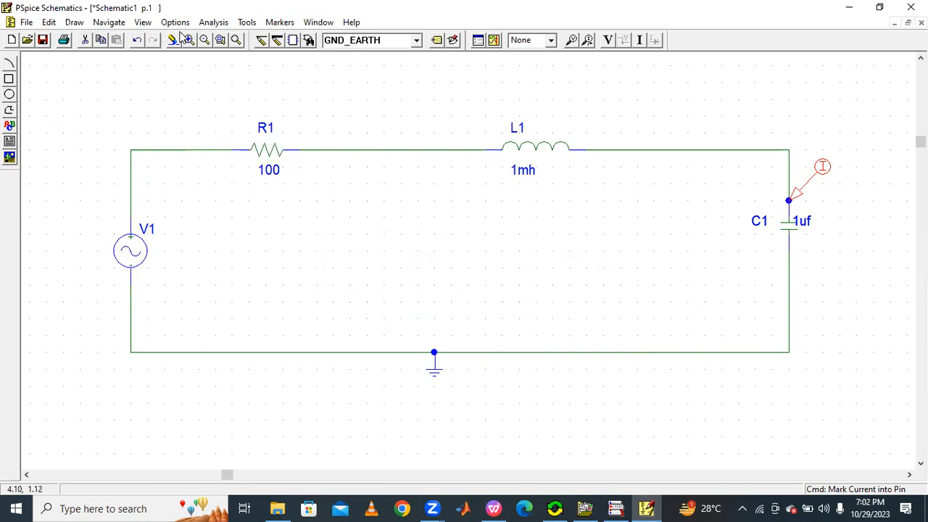
Step: Save the schematic as rlc reso
{"action": "left_click", "coordinate": [42, 40]}
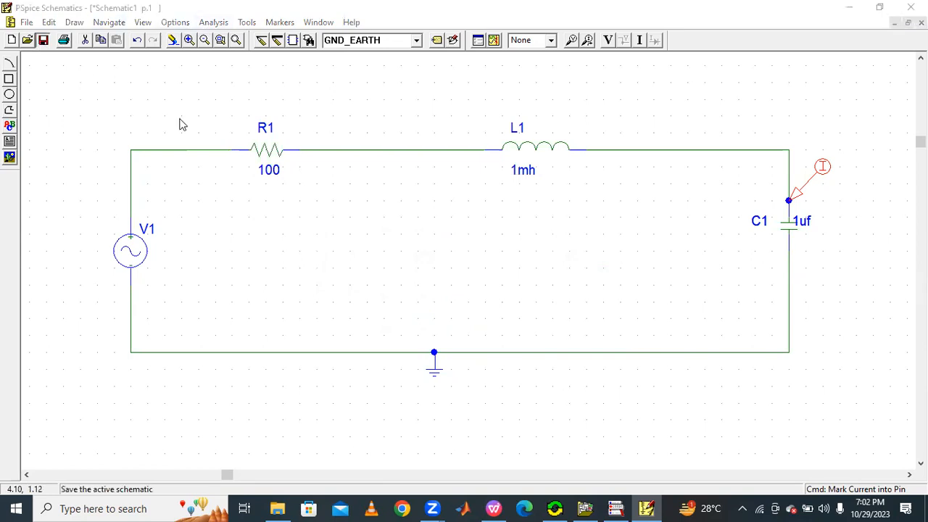
{"action": "key", "text": "BackSpace"}
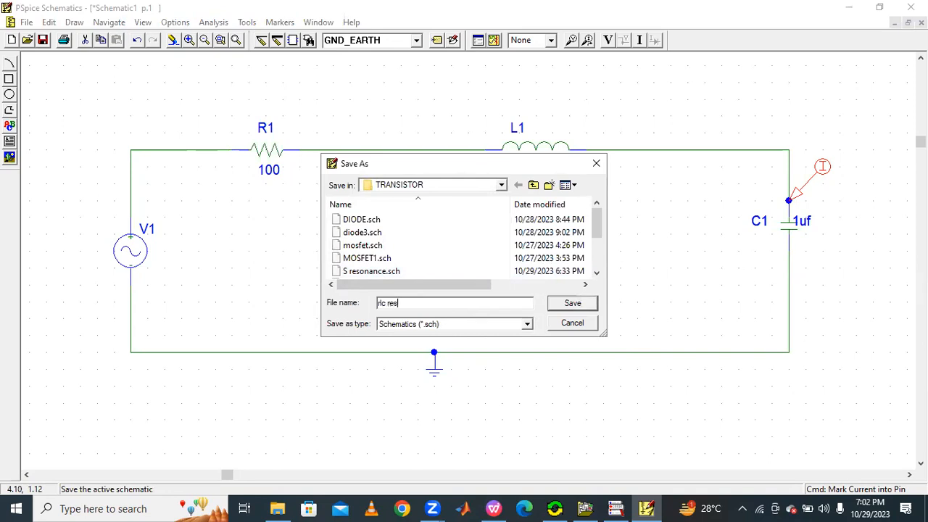
{"action": "left_click", "coordinate": [573, 305]}
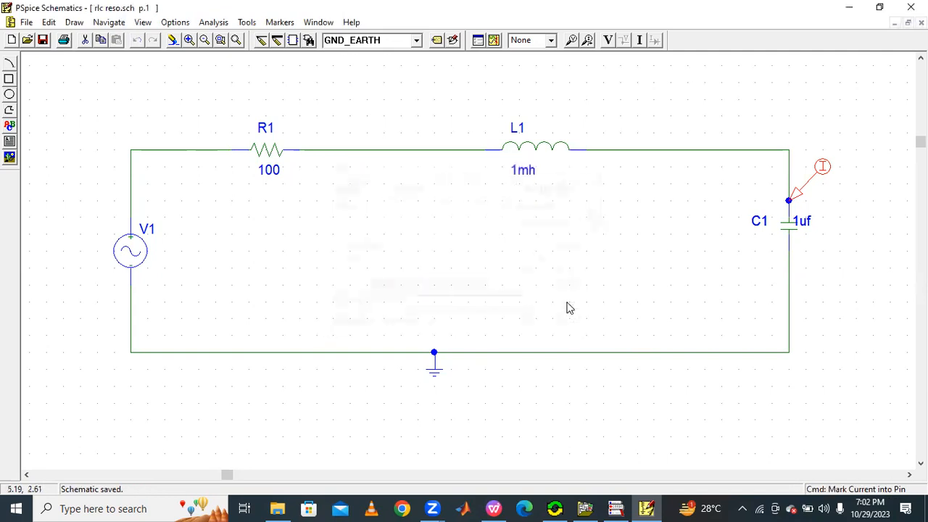
Step: Run the simulation and switch between the simulator and schematic windows
{"action": "left_click", "coordinate": [493, 40]}
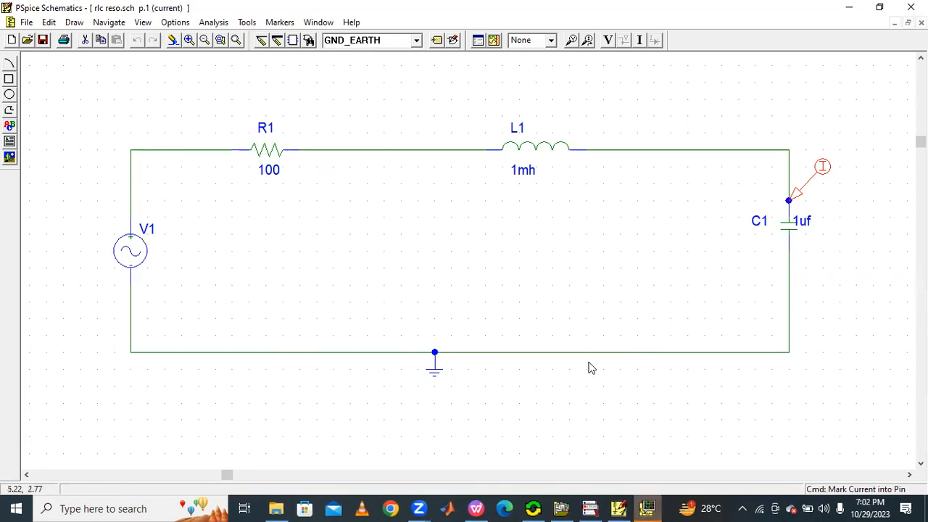
{"action": "left_click", "coordinate": [649, 507]}
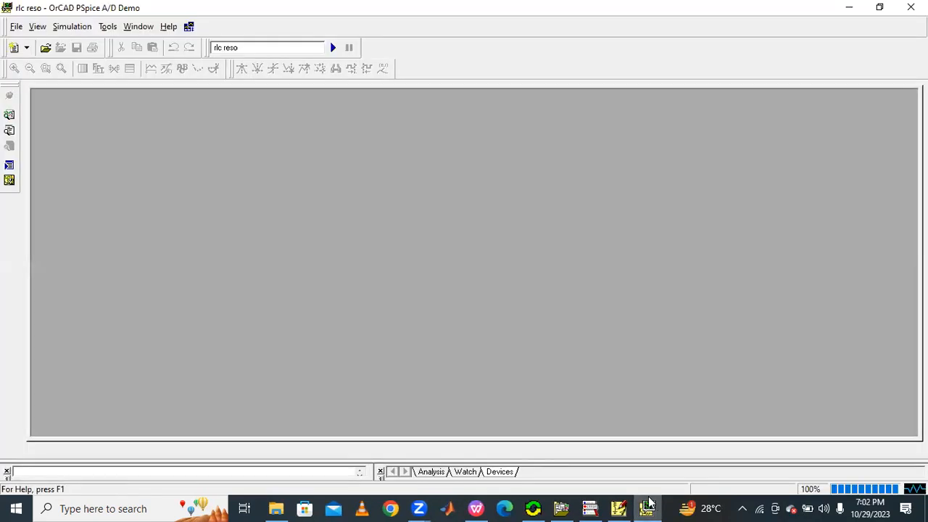
{"action": "left_click", "coordinate": [648, 507]}
{"action": "left_click", "coordinate": [647, 507]}
{"action": "left_click", "coordinate": [647, 508]}
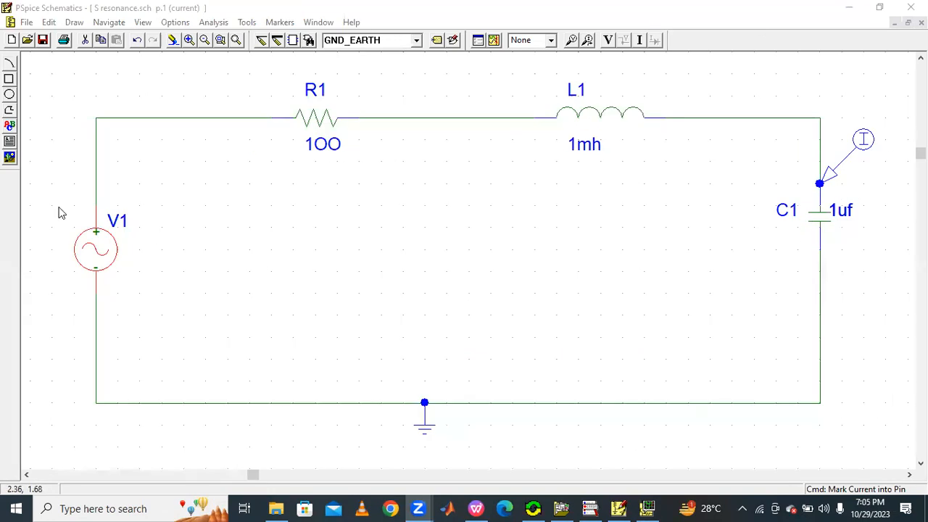
Step: Review the attributes of the sine source V1 and close the dialog
{"action": "left_click", "coordinate": [102, 239]}
{"action": "double_click", "coordinate": [107, 246]}
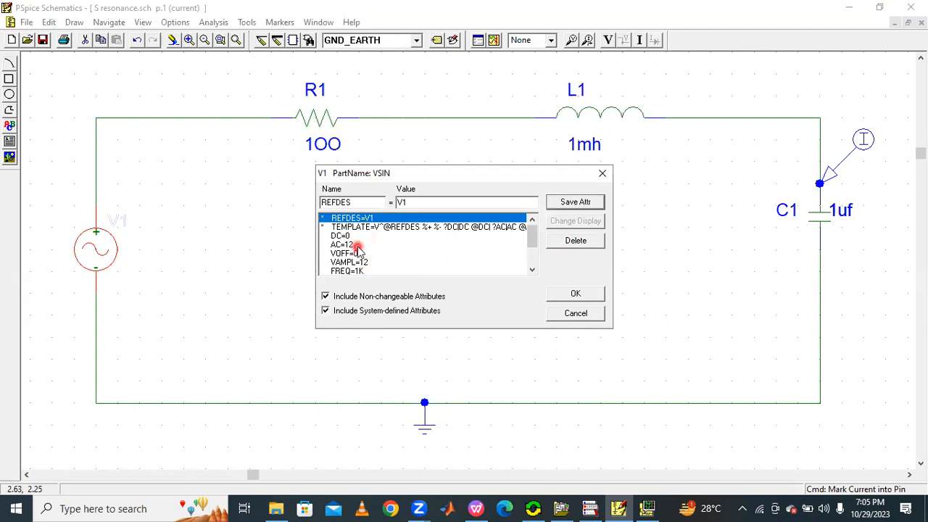
{"action": "left_click", "coordinate": [573, 203]}
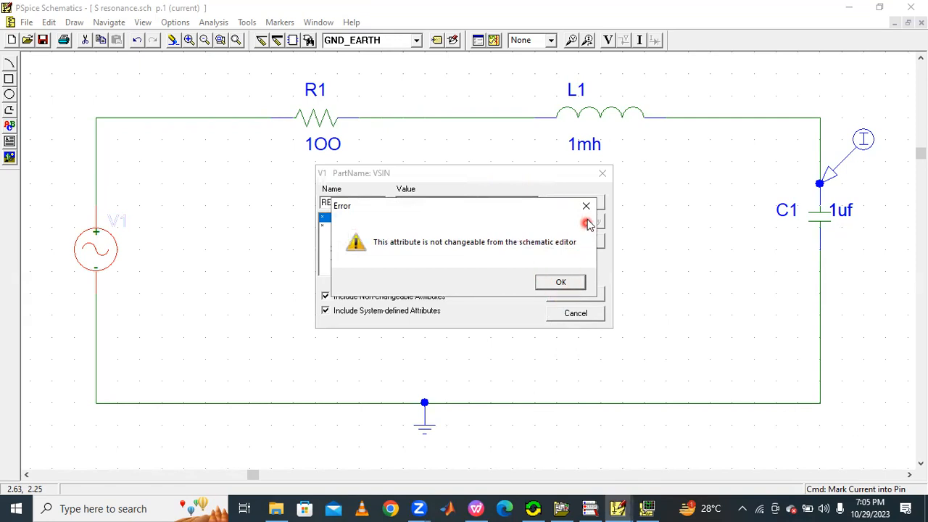
{"action": "left_click", "coordinate": [587, 211]}
{"action": "left_click", "coordinate": [601, 173]}
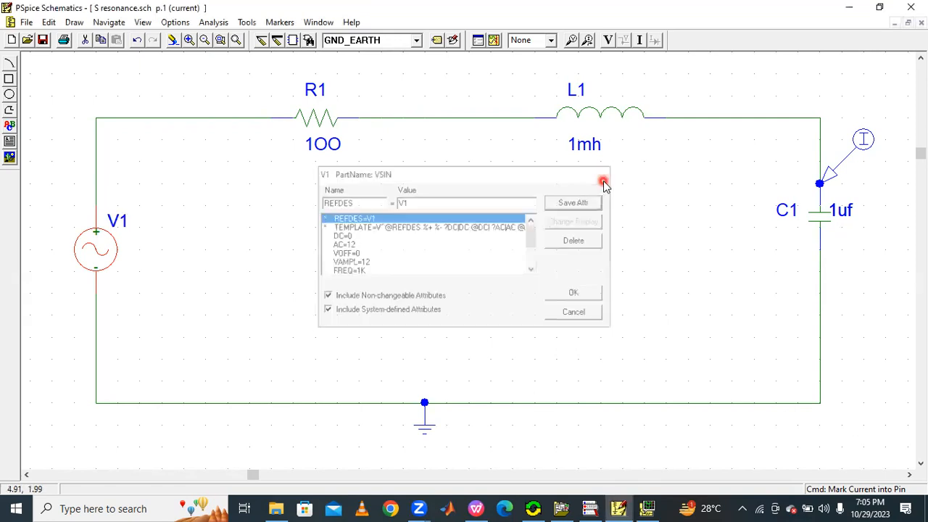
{"action": "left_click", "coordinate": [230, 195]}
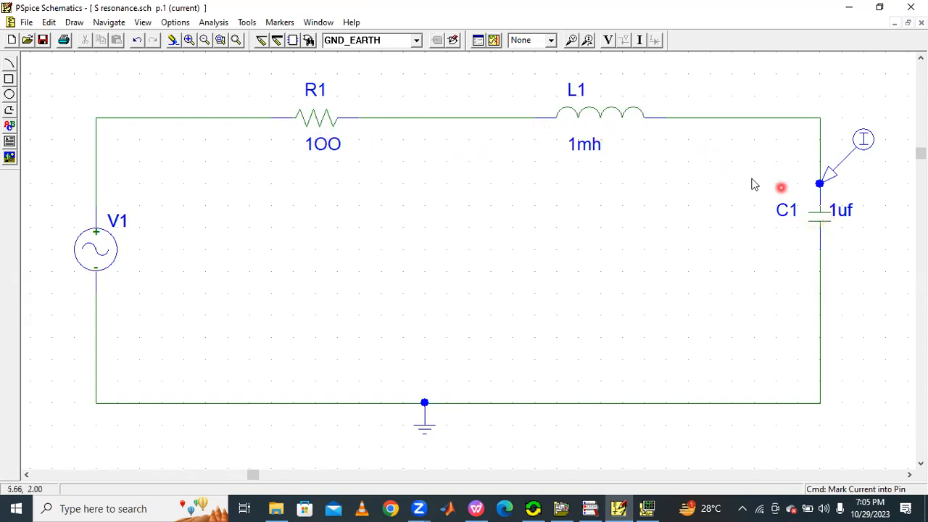
Step: Check the AC sweep settings of 101 points from 10 Hz to 20k in the analysis setup
{"action": "left_click", "coordinate": [219, 22]}
{"action": "left_click", "coordinate": [225, 87]}
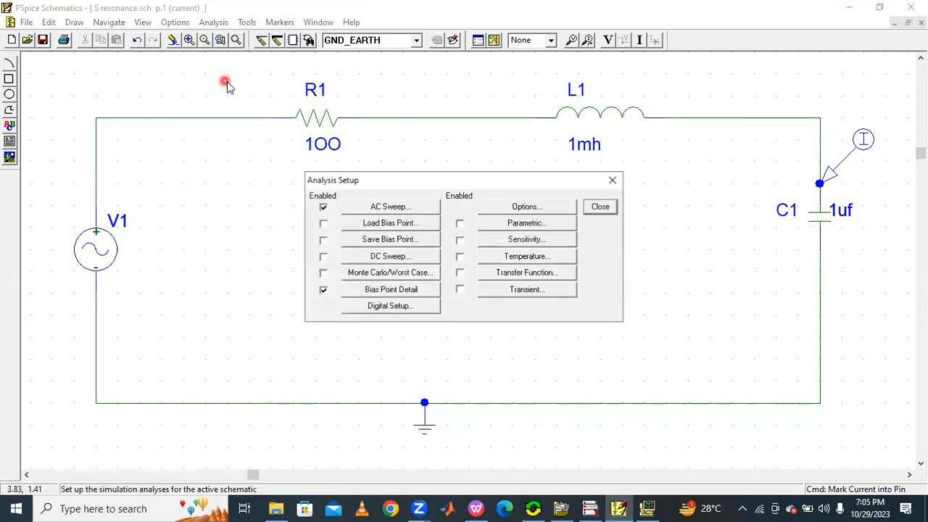
{"action": "left_click", "coordinate": [391, 207]}
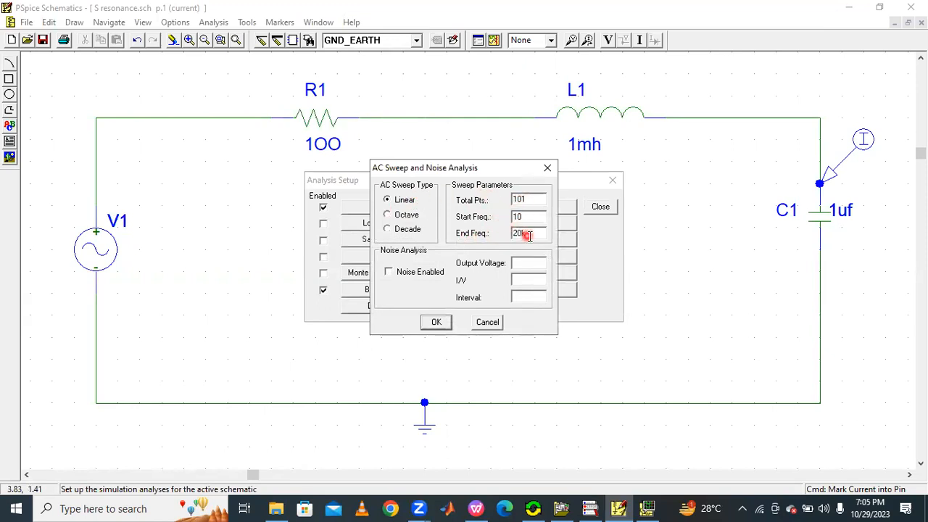
{"action": "left_click", "coordinate": [436, 322]}
{"action": "left_click", "coordinate": [599, 209]}
Step: Simulate the circuit and restyle the I(C1) trace with a red colour and a thicker line width
{"action": "left_click", "coordinate": [493, 41]}
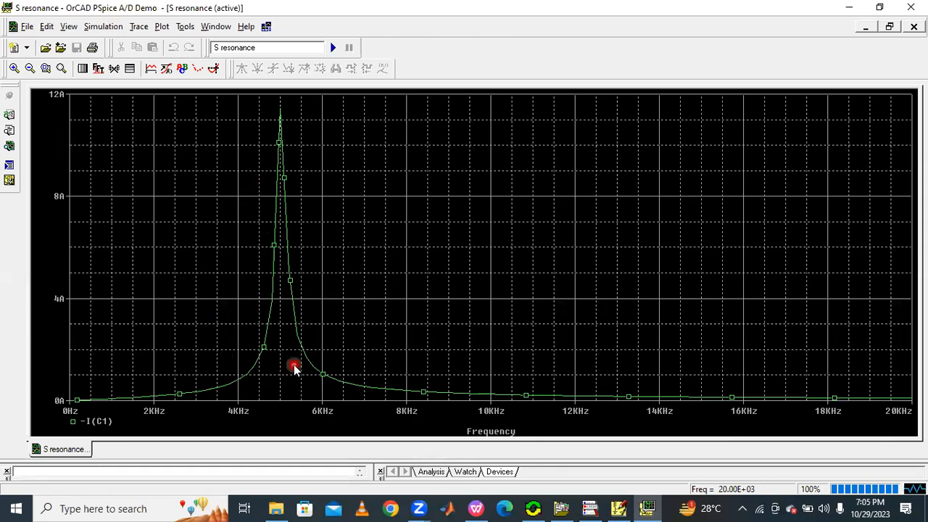
{"action": "right_click", "coordinate": [290, 269]}
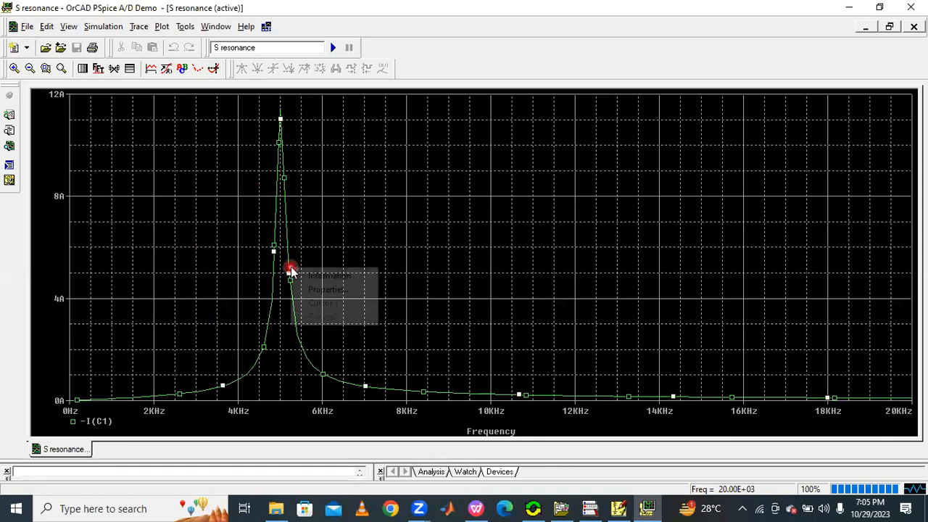
{"action": "left_click", "coordinate": [329, 290]}
{"action": "left_click", "coordinate": [117, 77]}
{"action": "left_click", "coordinate": [90, 121]}
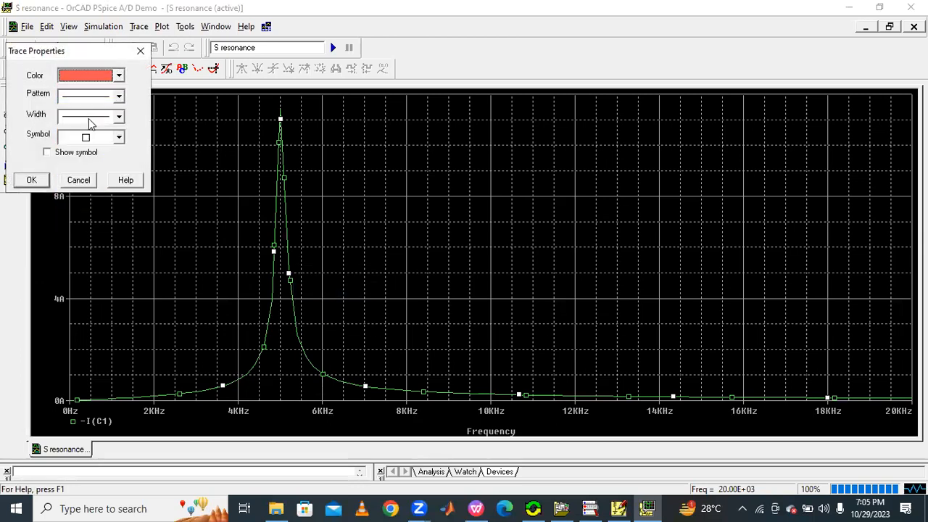
{"action": "left_click", "coordinate": [94, 120]}
{"action": "left_click", "coordinate": [87, 152]}
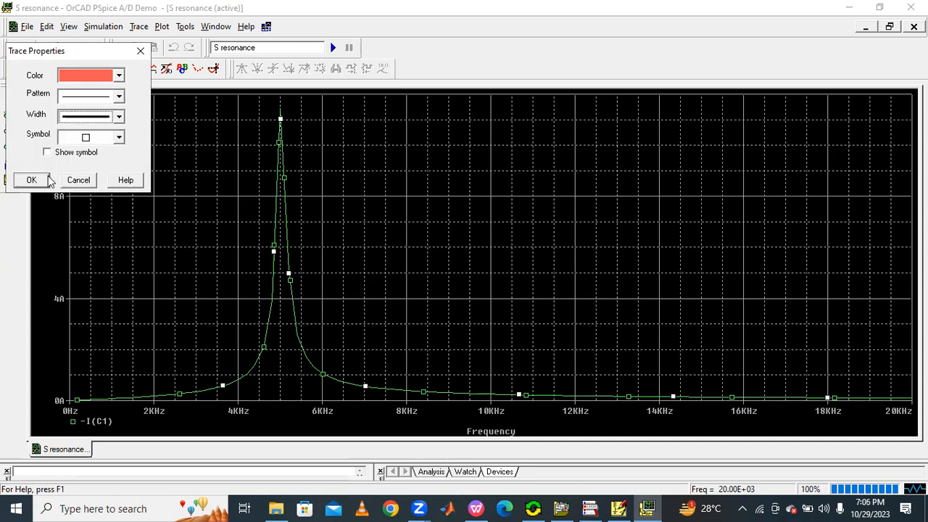
{"action": "left_click", "coordinate": [43, 180]}
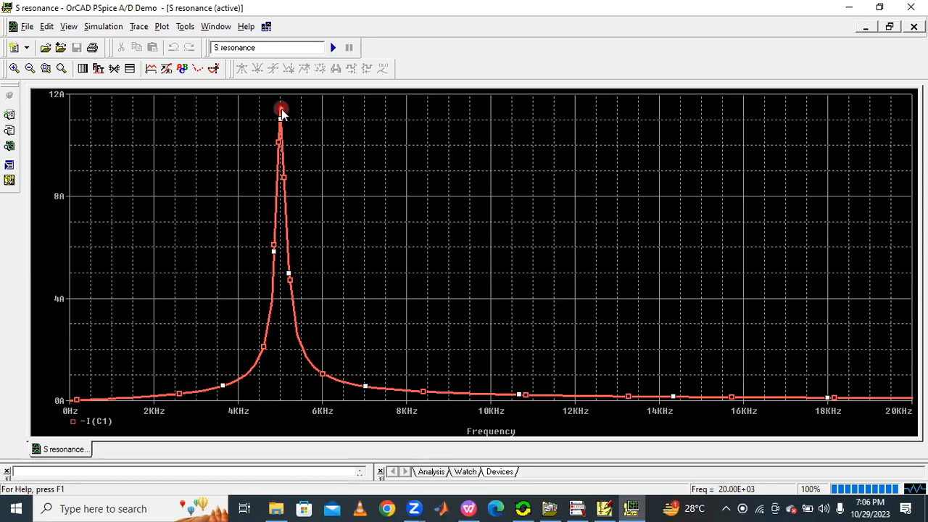
Step: Turn on the probe cursor, move it to the current peak, and label the peak point
{"action": "left_click", "coordinate": [213, 69]}
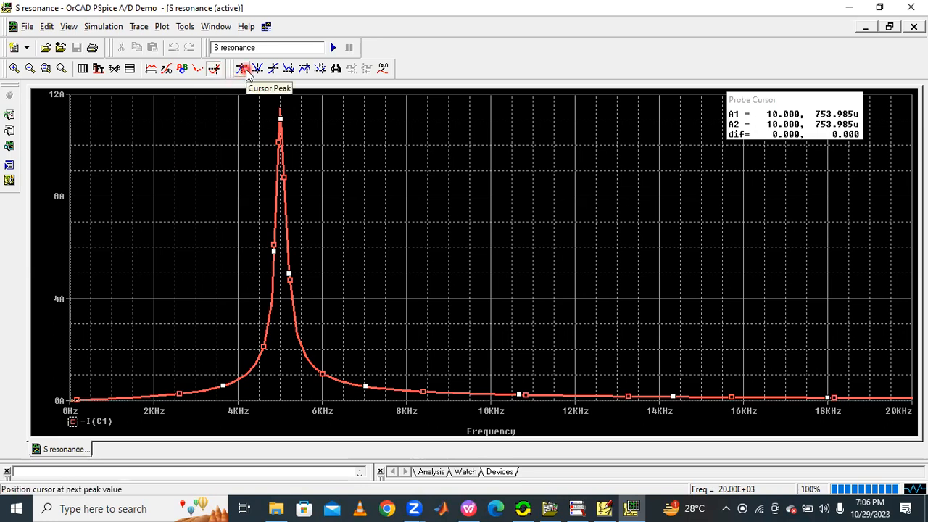
{"action": "left_click", "coordinate": [243, 69]}
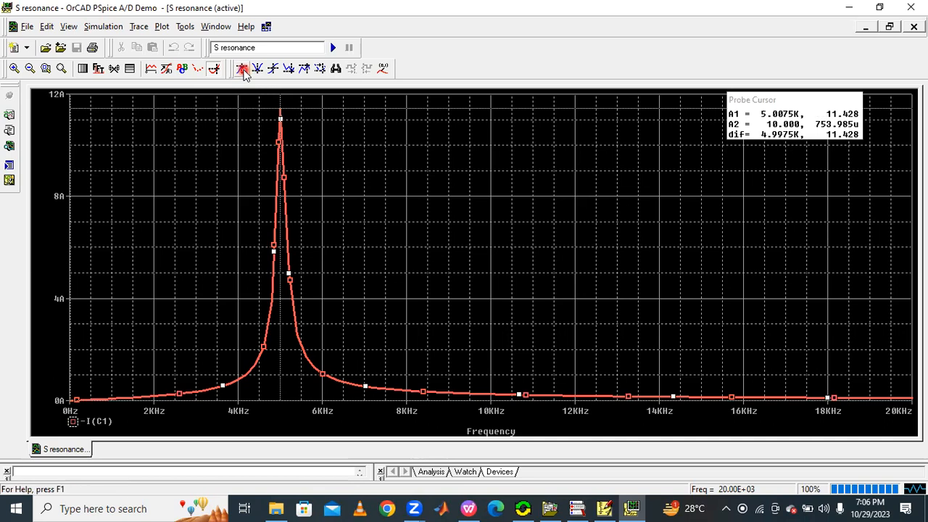
{"action": "left_click", "coordinate": [383, 69]}
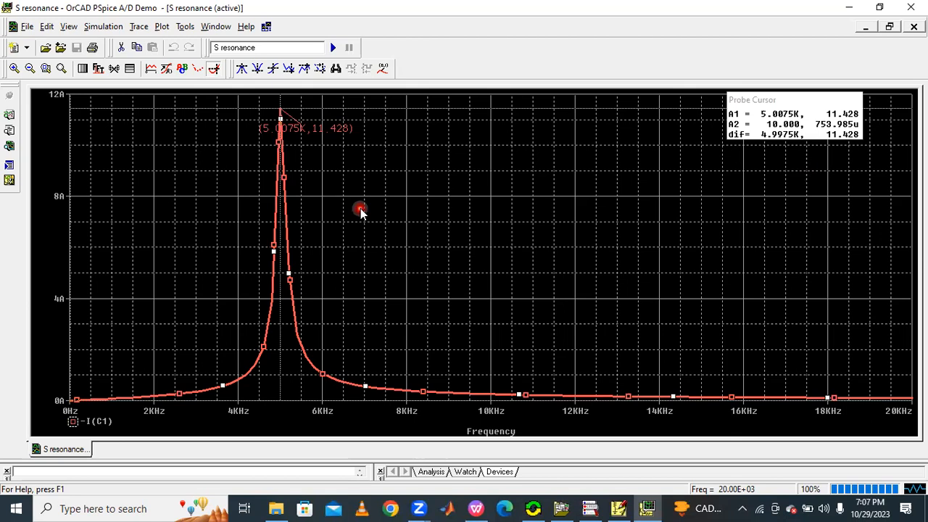
Step: Delete the current marker from capacitor C1 in the schematic
{"action": "left_click", "coordinate": [618, 508]}
{"action": "left_click", "coordinate": [865, 149]}
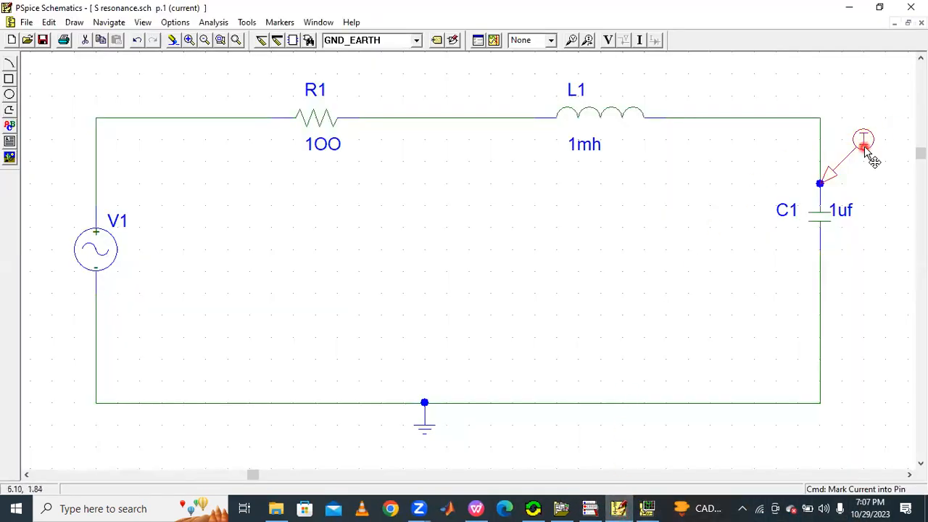
{"action": "key", "text": "Delete"}
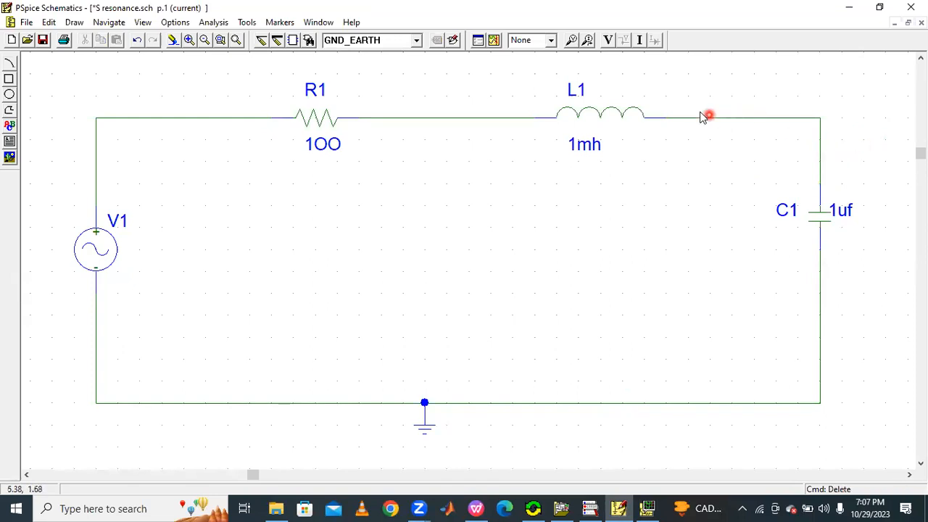
Step: Place a voltage marker on C1's upper pin and rerun the simulation to plot V(C1:2)
{"action": "left_click", "coordinate": [572, 43]}
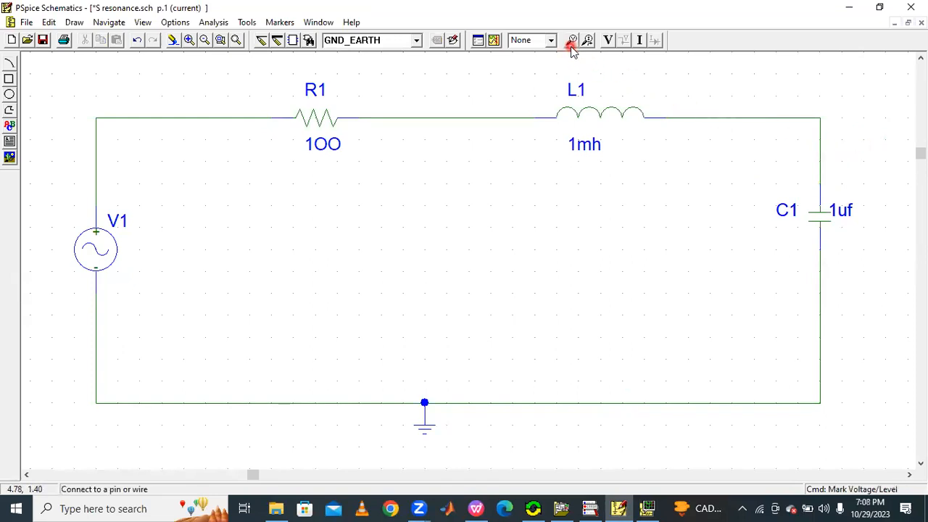
{"action": "left_click", "coordinate": [824, 192]}
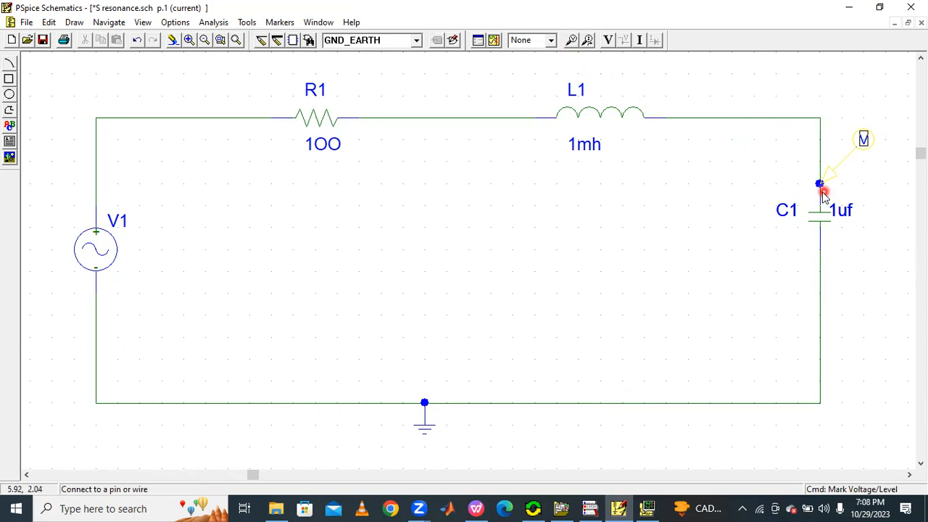
{"action": "right_click", "coordinate": [718, 196]}
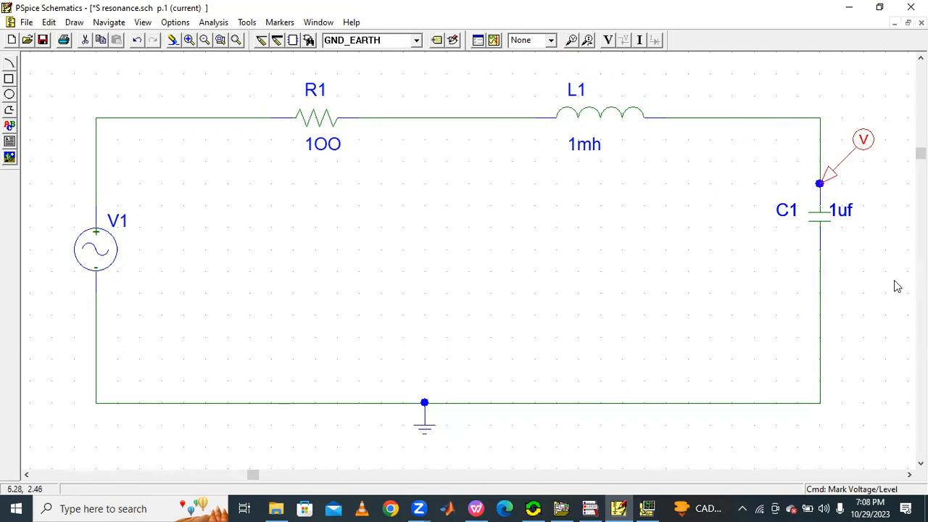
{"action": "left_click", "coordinate": [493, 40]}
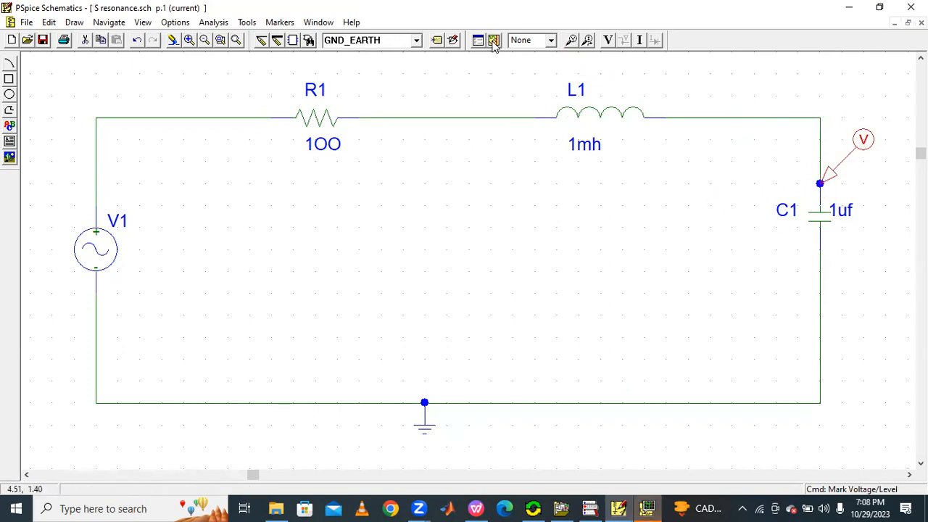
{"action": "left_click", "coordinate": [647, 507]}
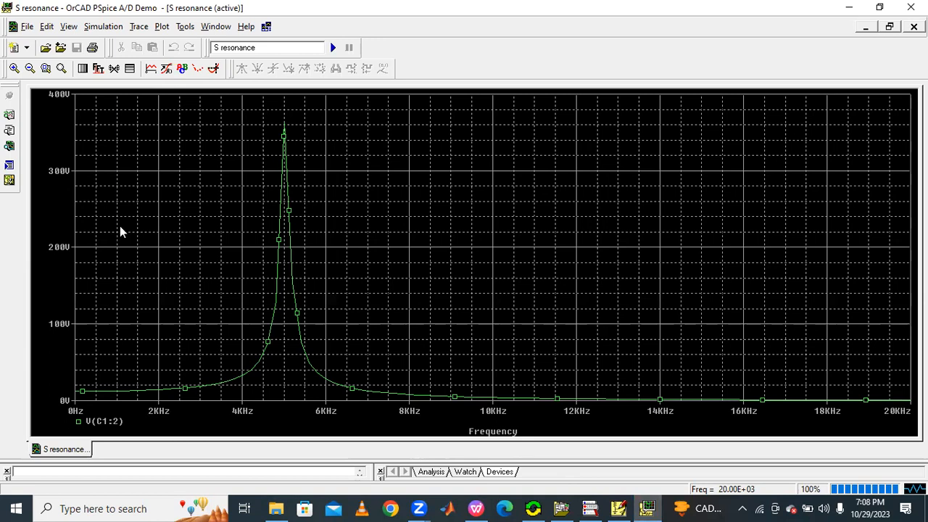
{"action": "mouse_move", "coordinate": [85, 134]}
{"action": "left_mouse_down"}
{"action": "mouse_move", "coordinate": [76, 125]}
{"action": "mouse_move", "coordinate": [184, 242]}
{"action": "left_mouse_up"}
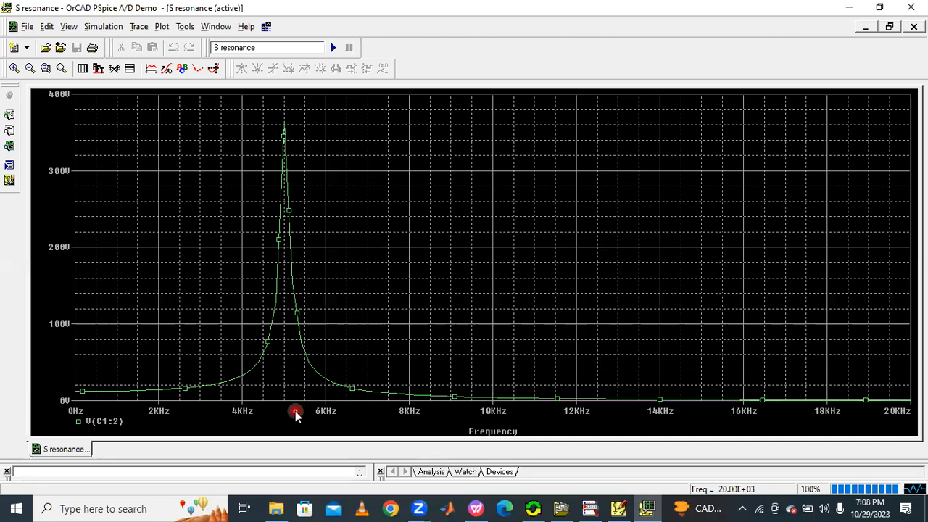
Step: Review the phasor diagram notes in the resonance PDF, then return to the waveform window
{"action": "left_click", "coordinate": [477, 509]}
{"action": "scroll", "coordinate": [481, 348], "scroll_direction": "down", "scroll_amount": 10}
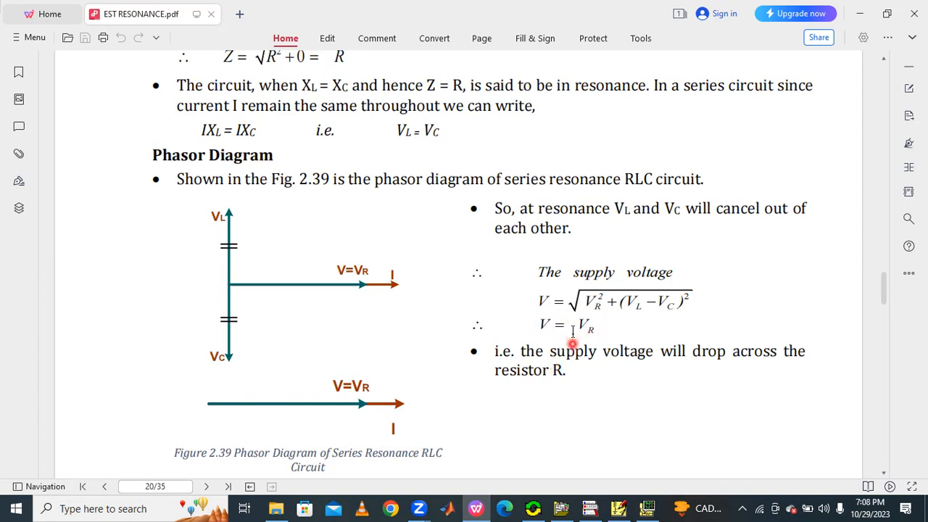
{"action": "mouse_move", "coordinate": [545, 404]}
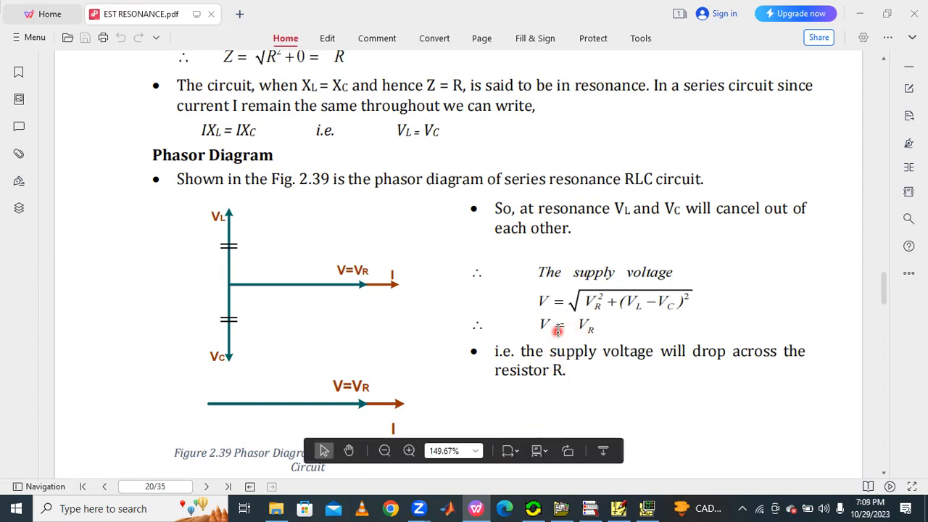
{"action": "left_click", "coordinate": [648, 508]}
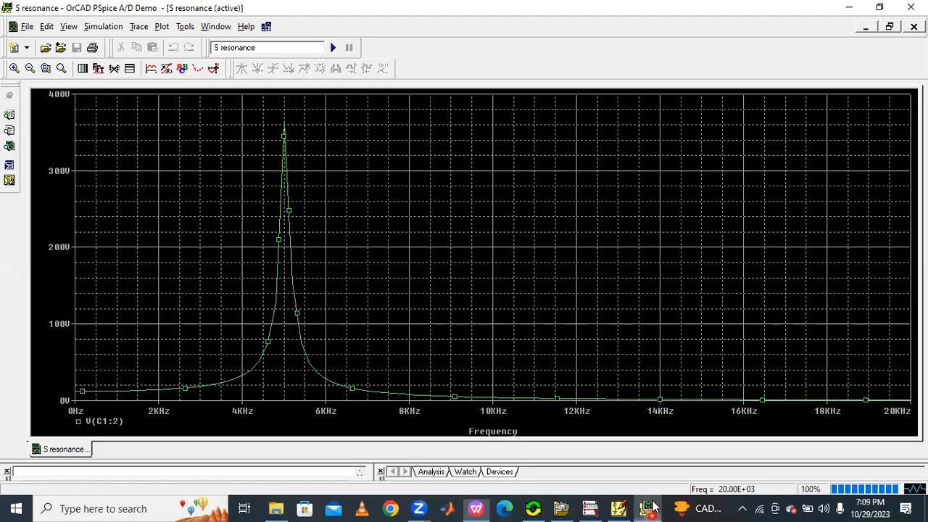
Step: Restyle the V(C1:2) trace with a pink colour and a thicker line width
{"action": "right_click", "coordinate": [286, 179]}
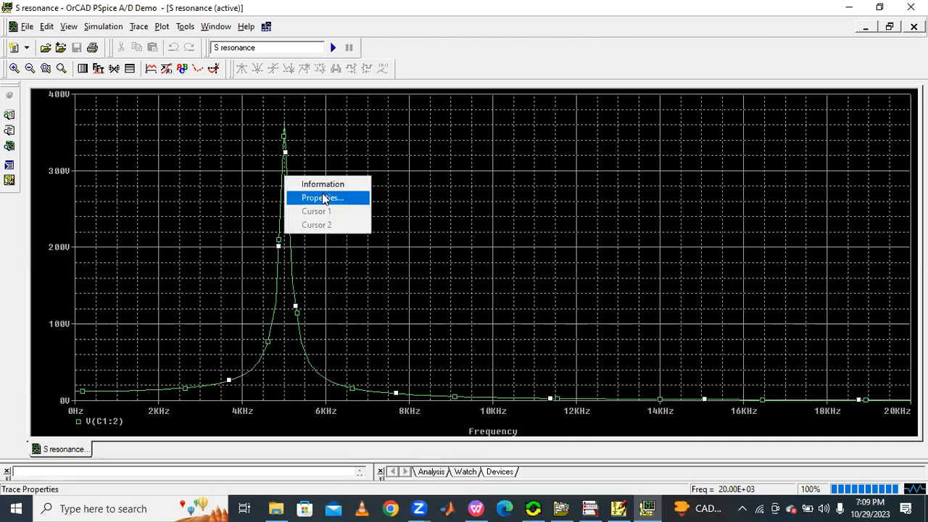
{"action": "left_click", "coordinate": [324, 197]}
{"action": "left_click", "coordinate": [103, 77]}
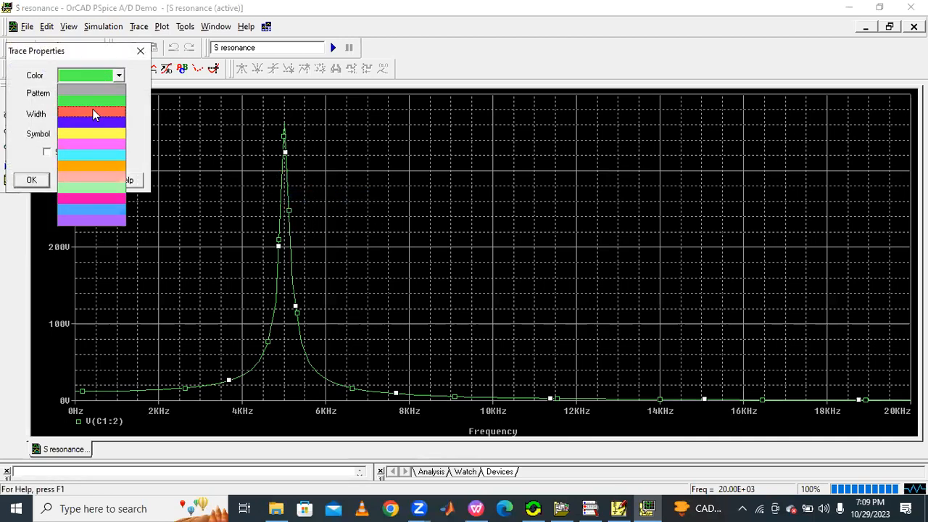
{"action": "left_click", "coordinate": [86, 144]}
{"action": "left_click", "coordinate": [80, 116]}
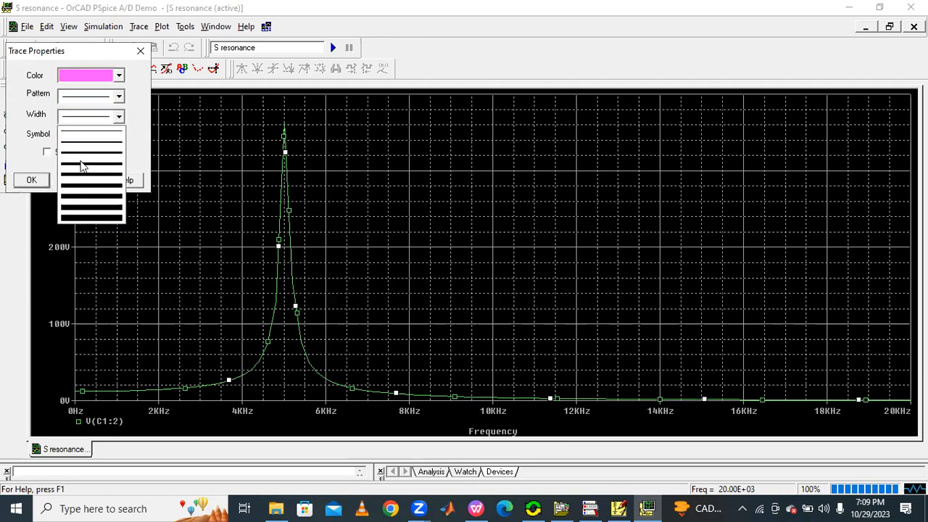
{"action": "left_click", "coordinate": [80, 163]}
{"action": "key", "text": "Return"}
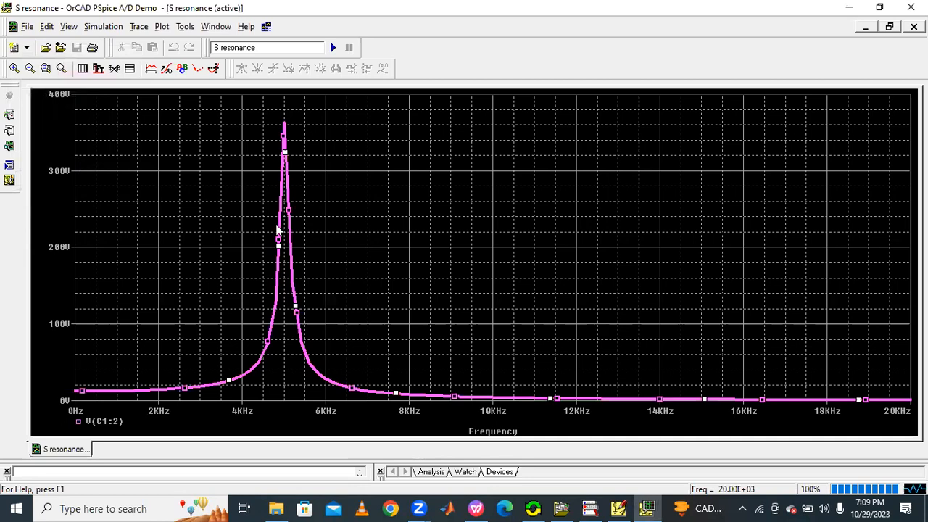
Step: Turn on the probe cursor, move it to the voltage peak, and label the peak point, nudging the label into place
{"action": "left_click", "coordinate": [213, 70]}
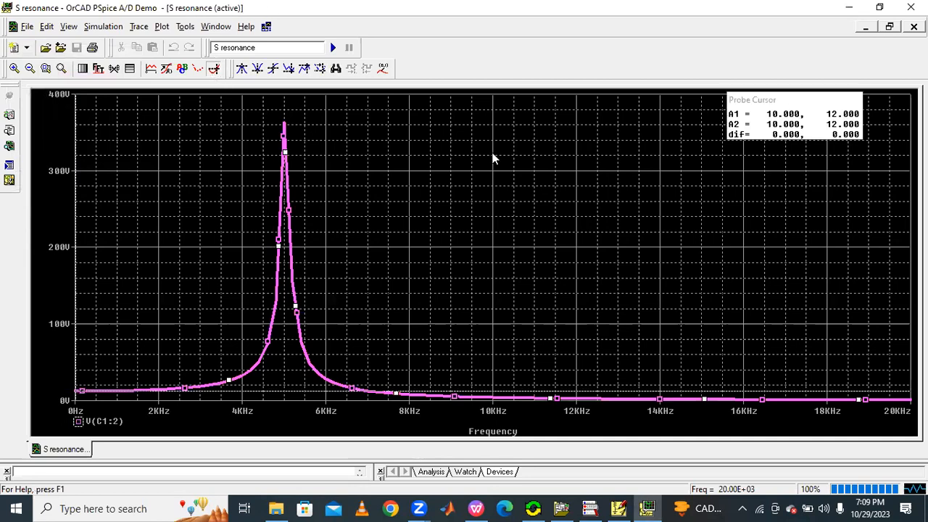
{"action": "left_click", "coordinate": [242, 68]}
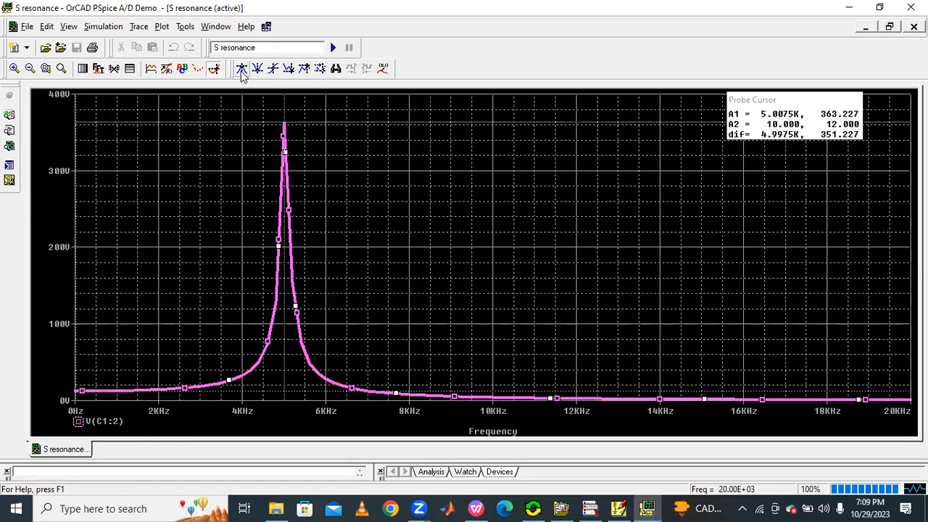
{"action": "left_click", "coordinate": [384, 68]}
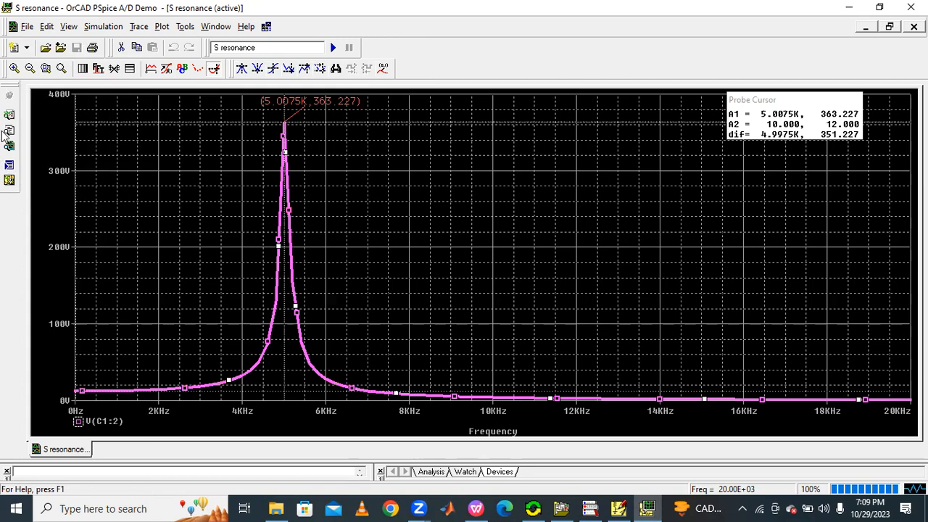
{"action": "left_click", "coordinate": [298, 109]}
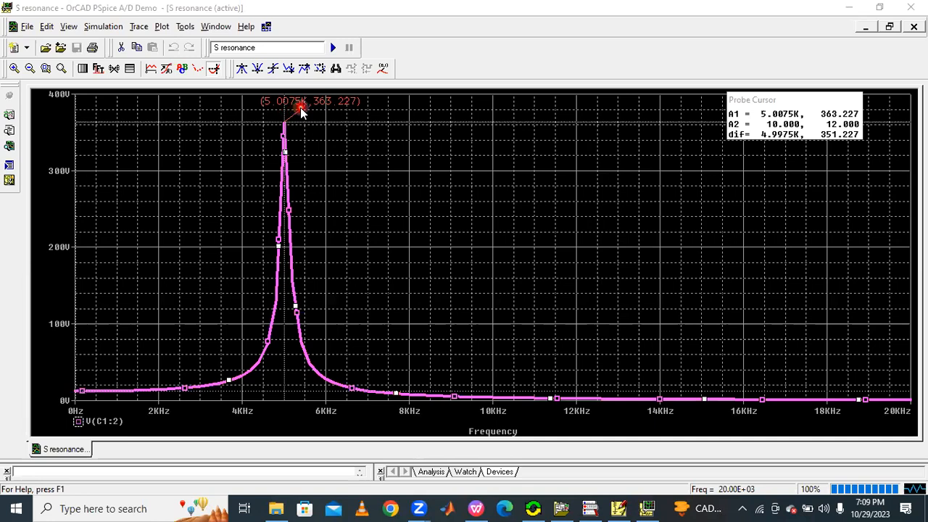
{"action": "mouse_move", "coordinate": [298, 111]}
{"action": "left_mouse_down"}
{"action": "mouse_move", "coordinate": [302, 238]}
{"action": "mouse_move", "coordinate": [283, 408]}
{"action": "mouse_move", "coordinate": [295, 116]}
{"action": "mouse_move", "coordinate": [348, 115]}
{"action": "left_mouse_up"}
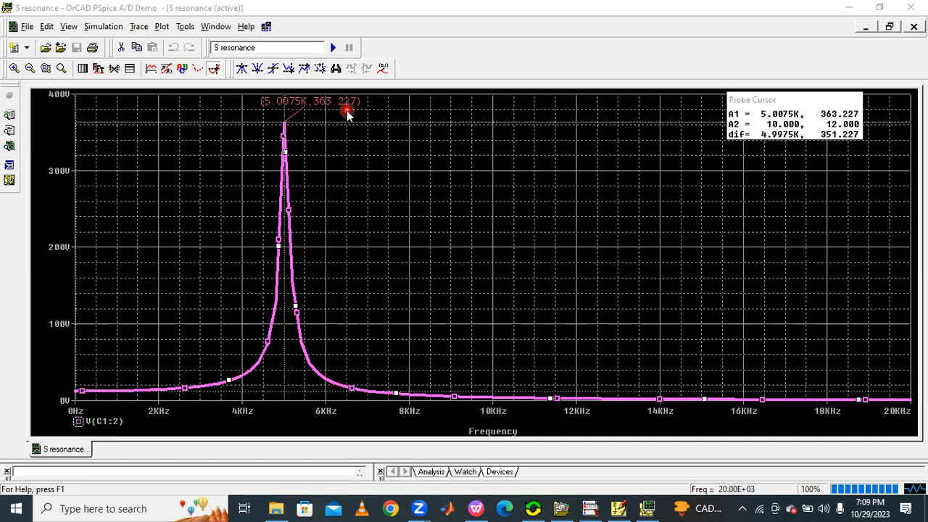
{"action": "mouse_move", "coordinate": [347, 116]}
{"action": "left_mouse_down"}
{"action": "mouse_move", "coordinate": [321, 110]}
{"action": "mouse_move", "coordinate": [348, 108]}
{"action": "left_mouse_up"}
{"action": "left_click", "coordinate": [320, 68]}
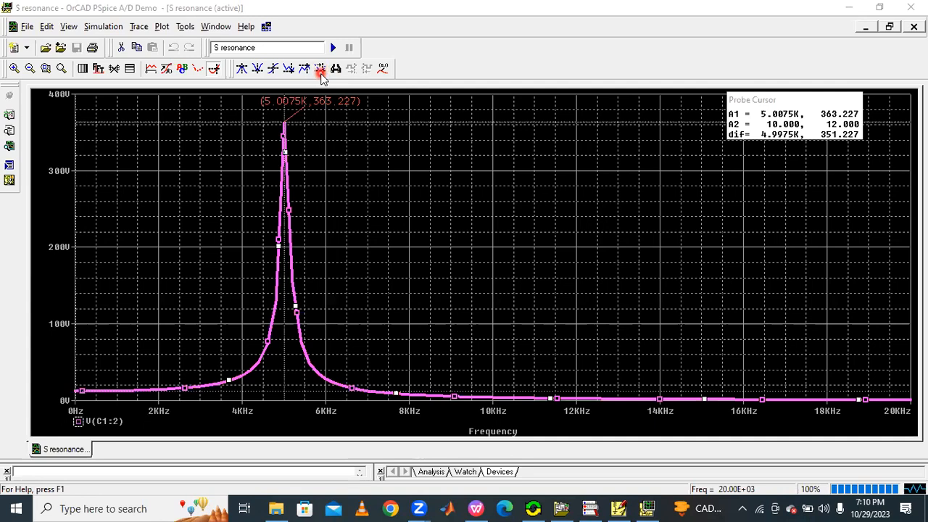
Step: Delete the V(C1:2) trace from the plot
{"action": "left_click", "coordinate": [115, 421]}
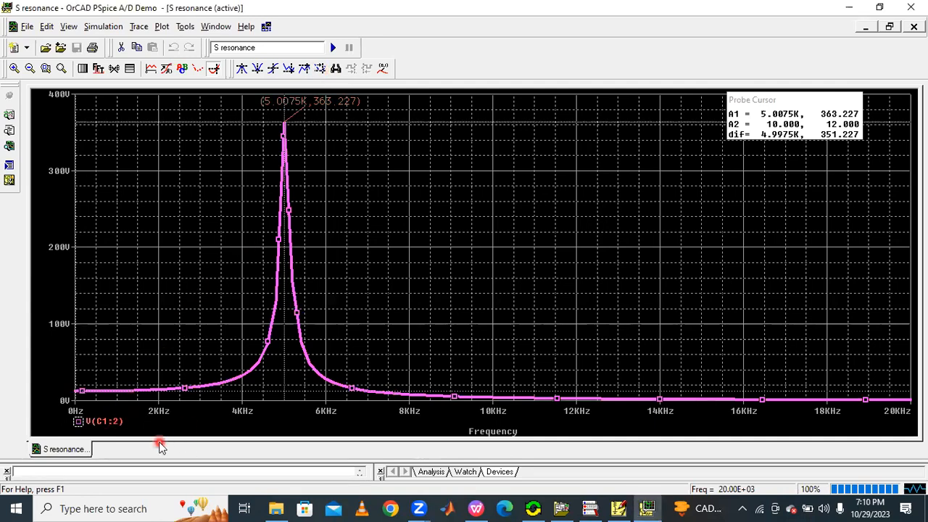
{"action": "left_click", "coordinate": [121, 424]}
{"action": "key", "text": "Delete"}
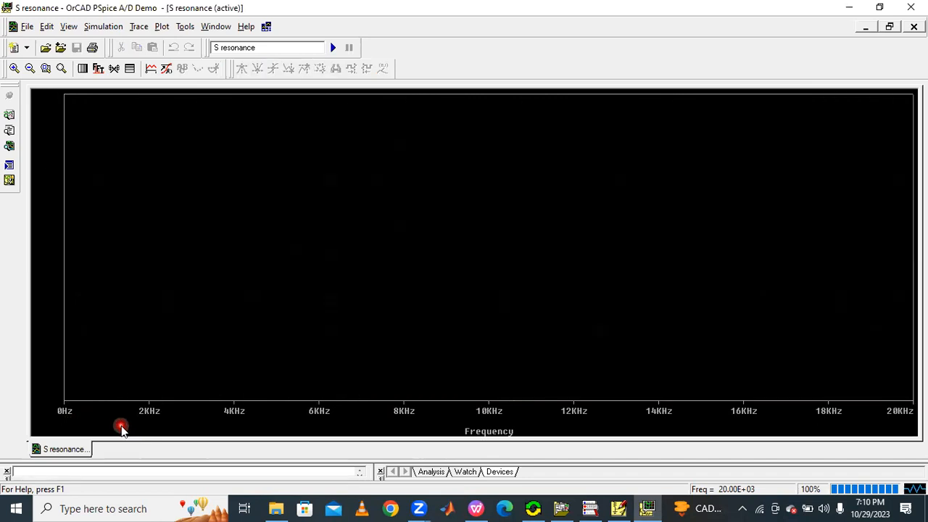
Step: Add a trace with the expression 2 * pi * Frequency *0.0001, using the pi macro and the Frequency variable
{"action": "left_click", "coordinate": [145, 29]}
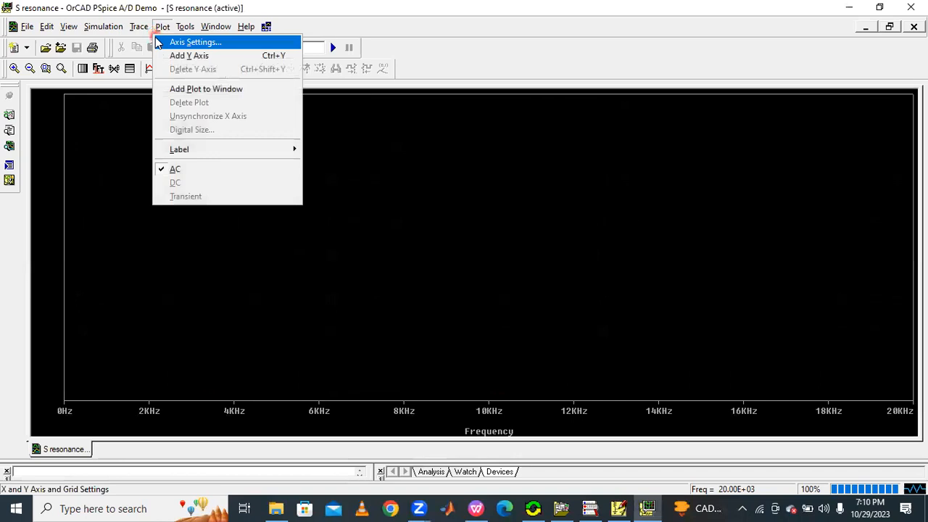
{"action": "left_click", "coordinate": [141, 28]}
{"action": "left_click", "coordinate": [152, 42]}
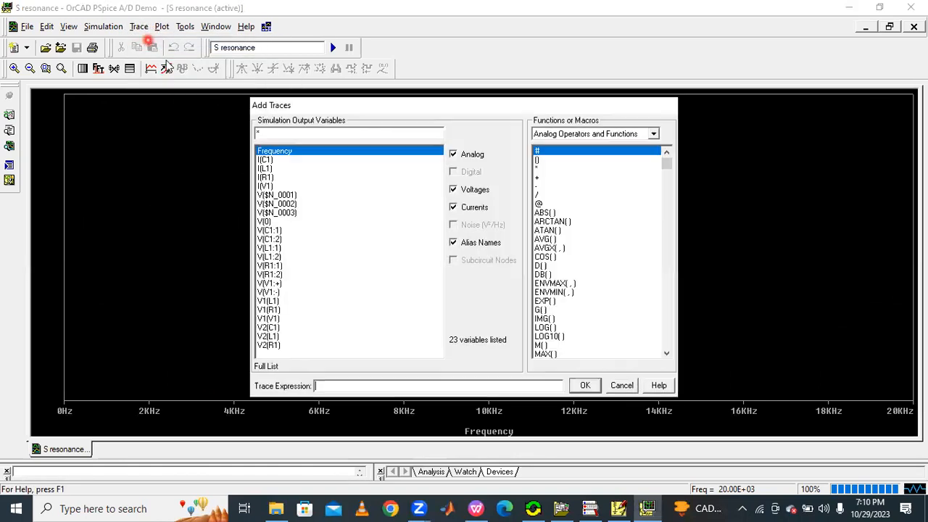
{"action": "left_click", "coordinate": [323, 385]}
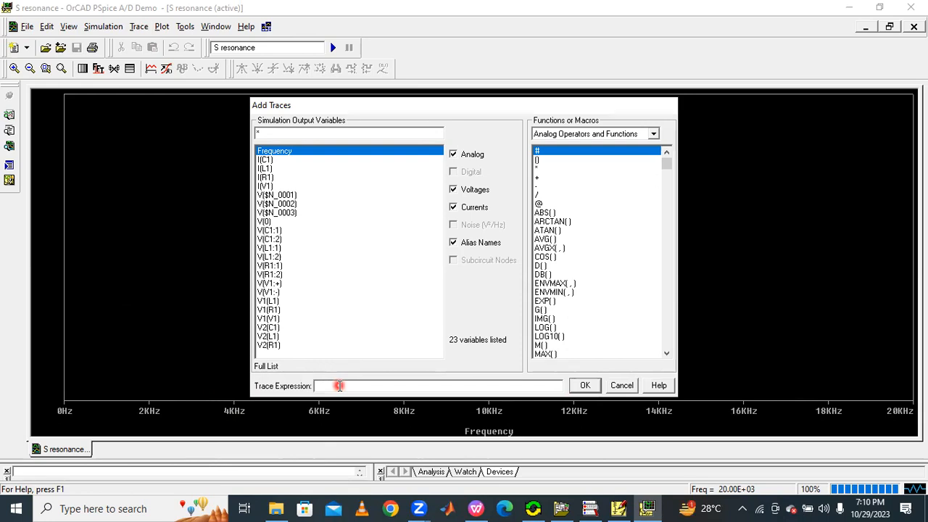
{"action": "type", "text": "2"}
{"action": "left_click", "coordinate": [537, 169]}
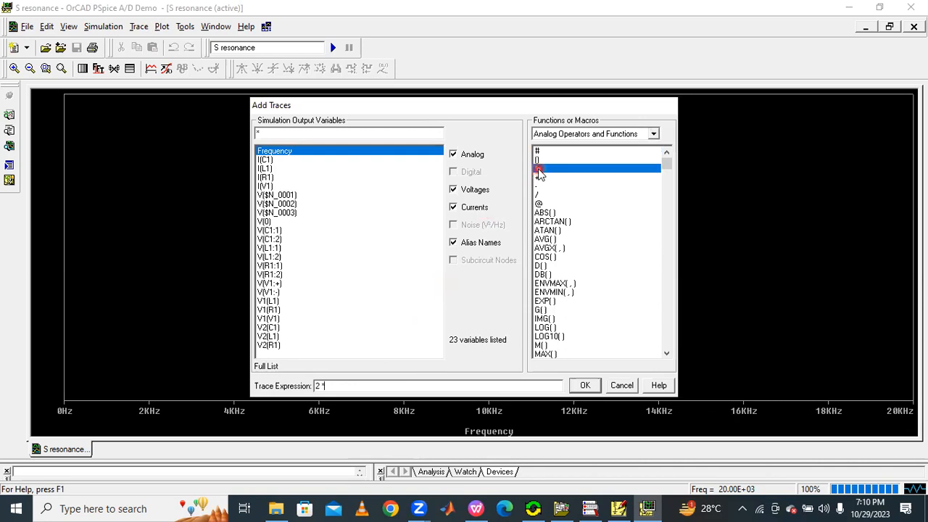
{"action": "left_click", "coordinate": [595, 137]}
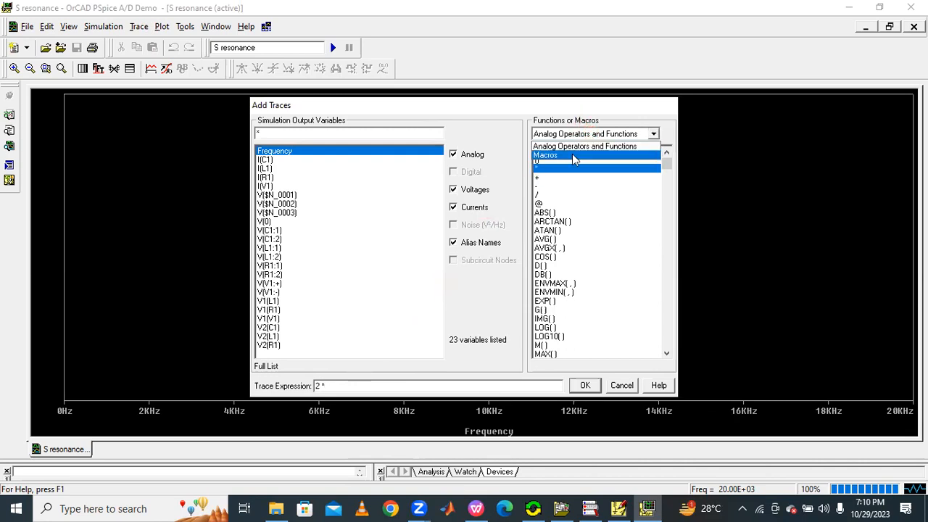
{"action": "left_click", "coordinate": [573, 156]}
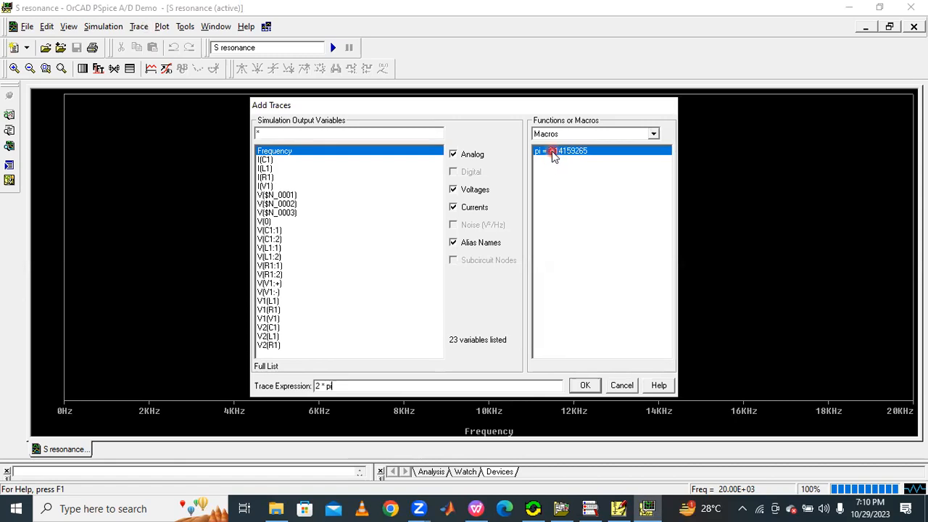
{"action": "left_click", "coordinate": [565, 135]}
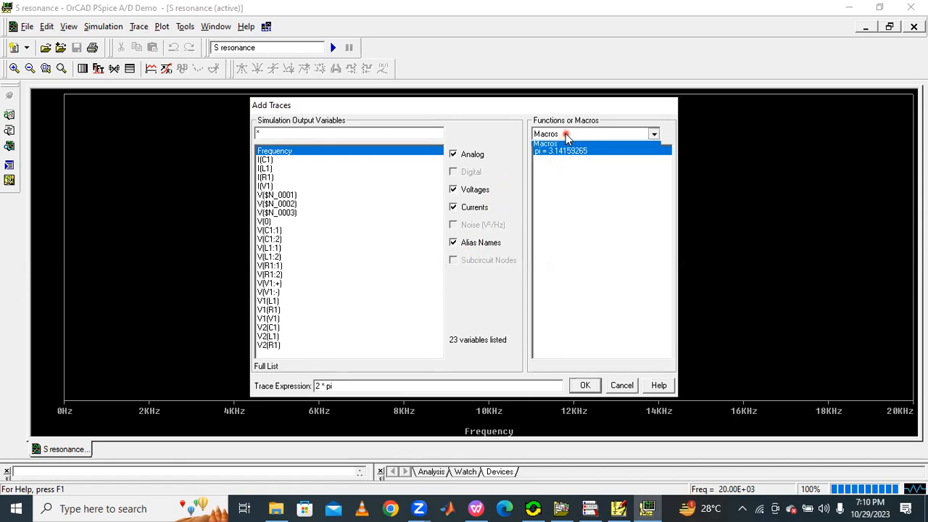
{"action": "left_click", "coordinate": [564, 146]}
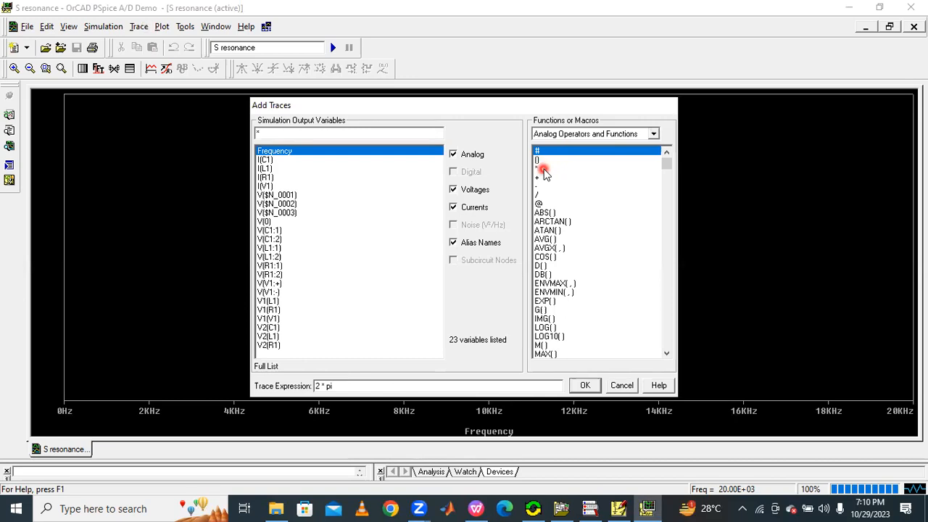
{"action": "left_click", "coordinate": [543, 168]}
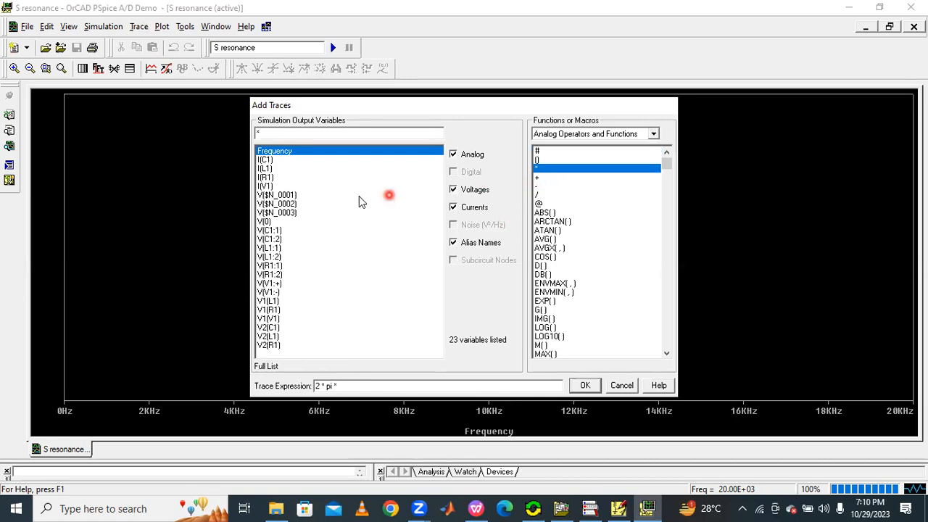
{"action": "left_click", "coordinate": [291, 154]}
{"action": "left_click", "coordinate": [546, 170]}
{"action": "left_click", "coordinate": [617, 508]}
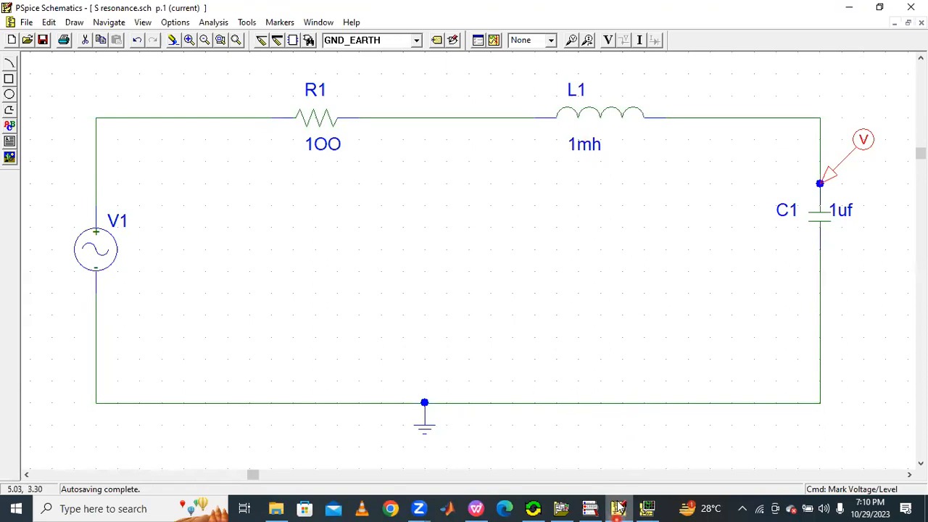
{"action": "left_click", "coordinate": [618, 507]}
{"action": "left_click", "coordinate": [388, 387]}
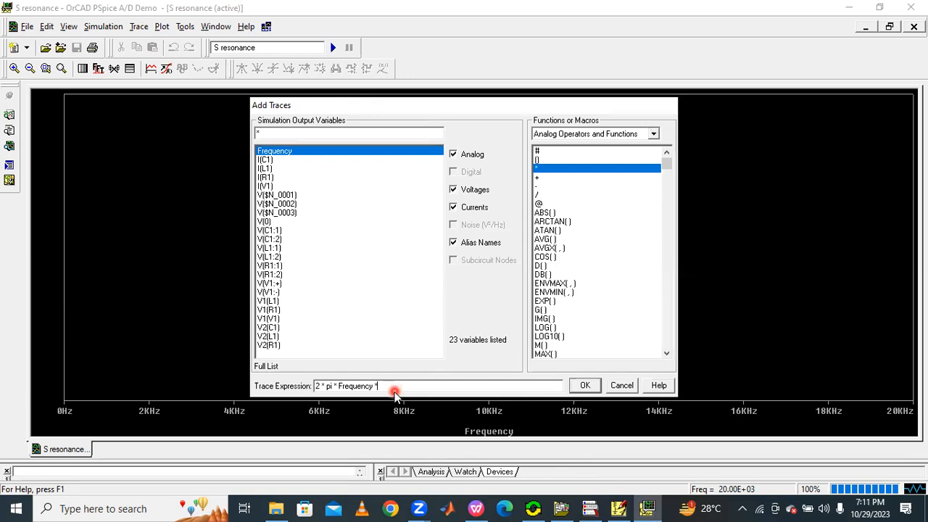
{"action": "type", "text": "0.0001"}
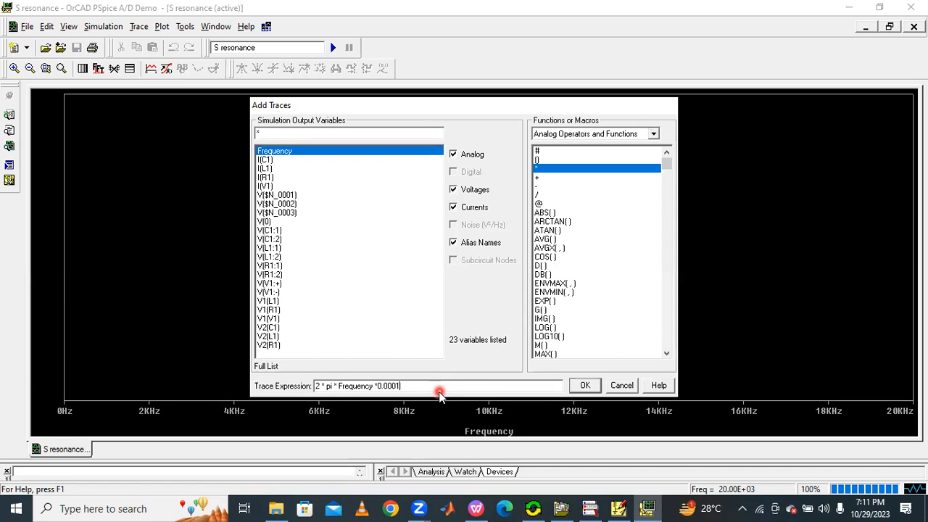
{"action": "left_click", "coordinate": [585, 385]}
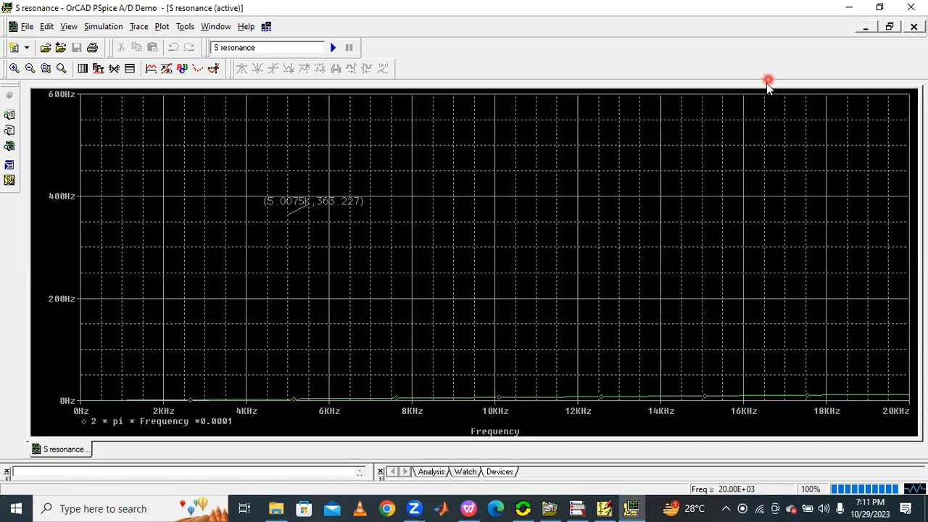
Step: Delete the voltage marker from C1 in the schematic and rerun the simulation
{"action": "left_click", "coordinate": [911, 7]}
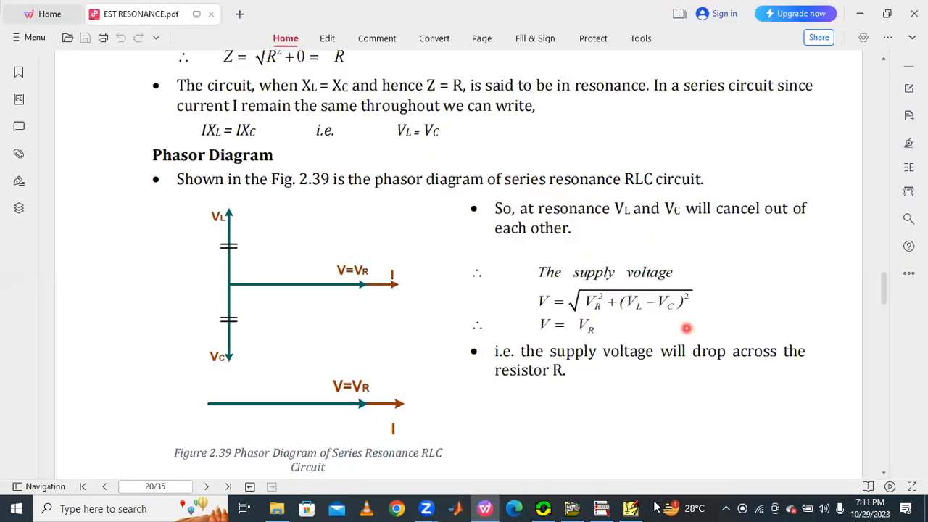
{"action": "left_click", "coordinate": [638, 502]}
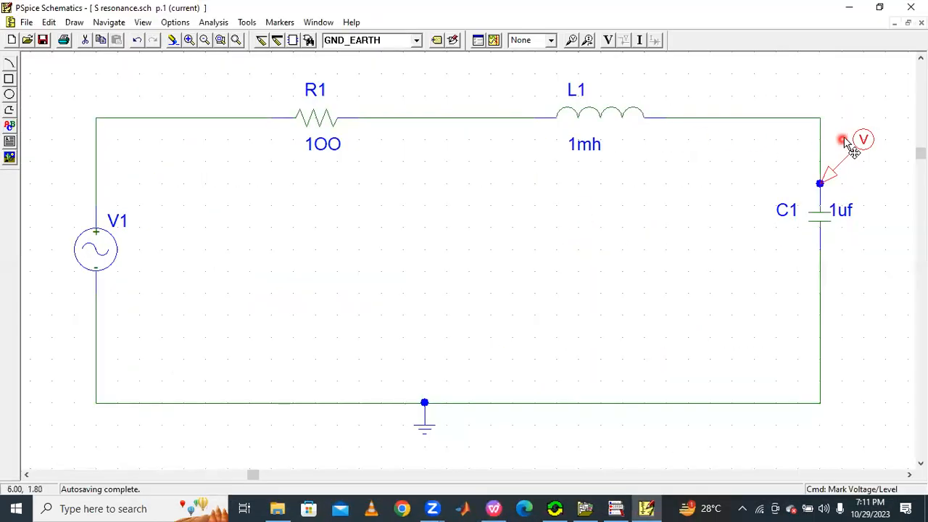
{"action": "key", "text": "Delete"}
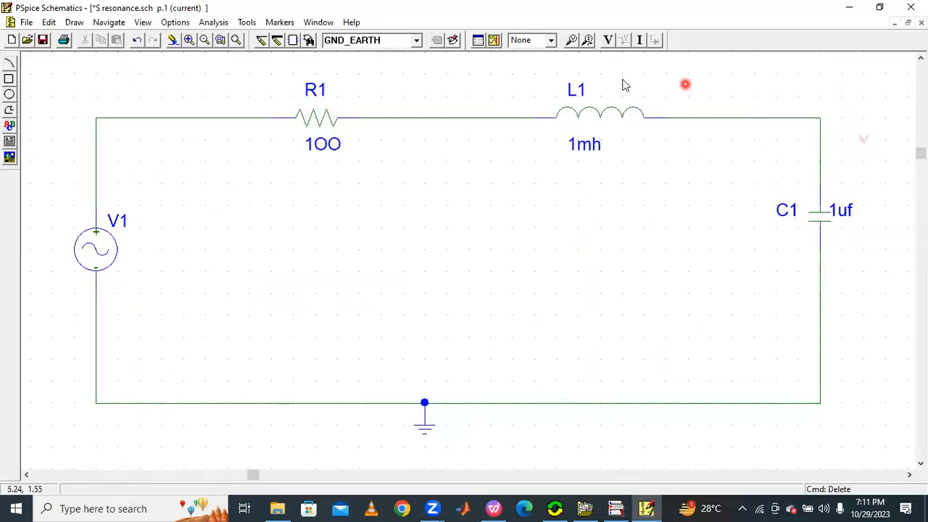
{"action": "left_click", "coordinate": [491, 40]}
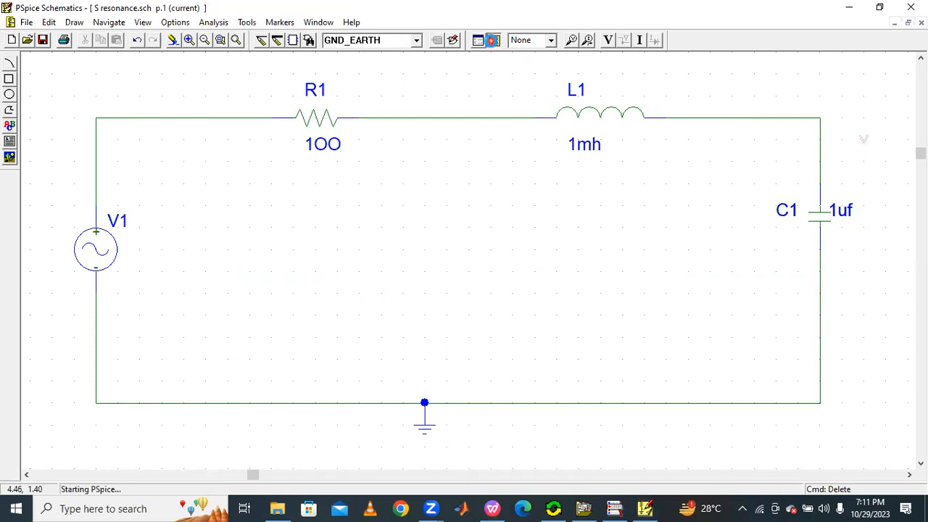
Step: Plot a new trace with the expression 2 * pi * Frequency *0.0001, using the pi macro and the Frequency variable
{"action": "left_click", "coordinate": [649, 507]}
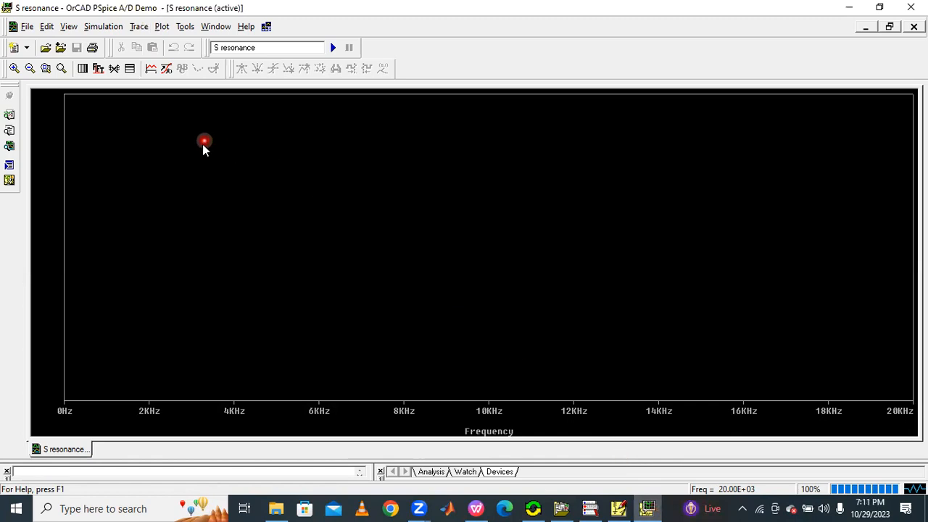
{"action": "left_click", "coordinate": [138, 27]}
{"action": "left_click", "coordinate": [161, 42]}
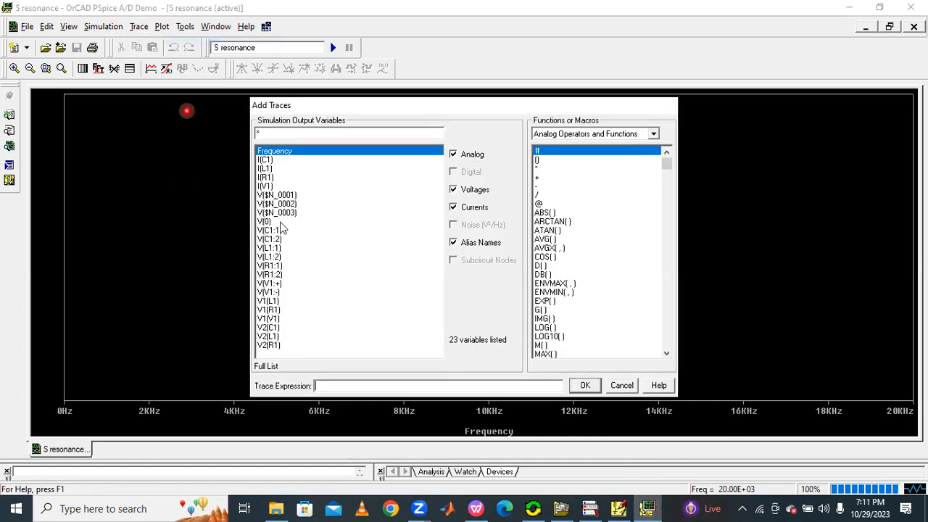
{"action": "left_click", "coordinate": [319, 388]}
{"action": "type", "text": "2"}
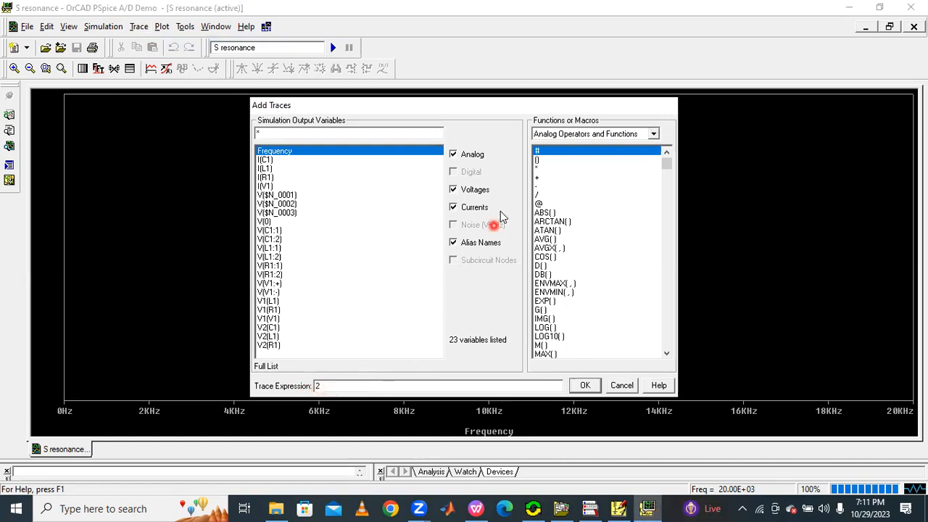
{"action": "left_click", "coordinate": [538, 168]}
{"action": "left_click", "coordinate": [558, 134]}
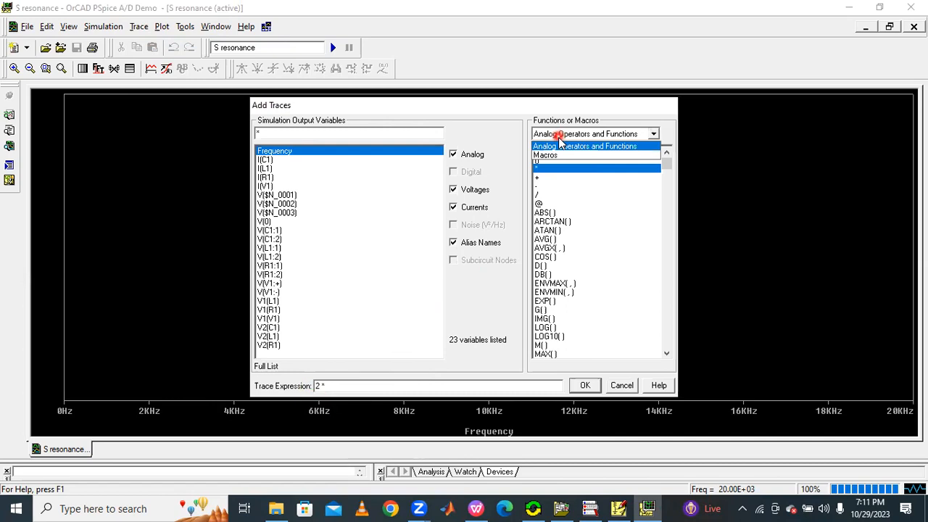
{"action": "left_click", "coordinate": [556, 155]}
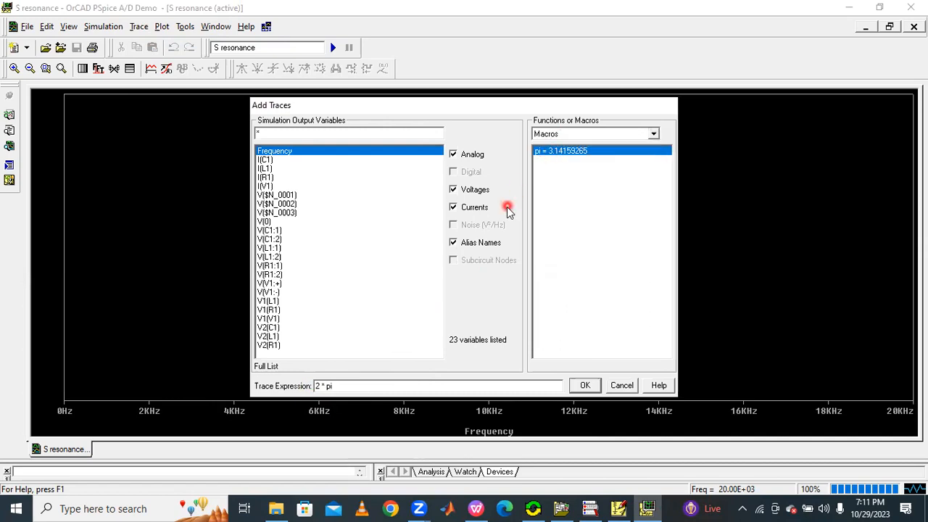
{"action": "left_click", "coordinate": [554, 135]}
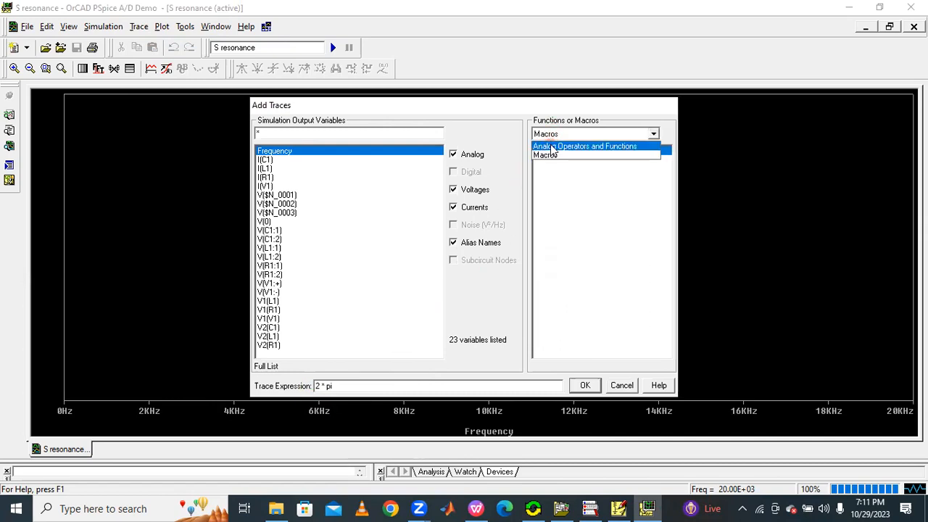
{"action": "left_click", "coordinate": [544, 145]}
{"action": "left_click", "coordinate": [541, 168]}
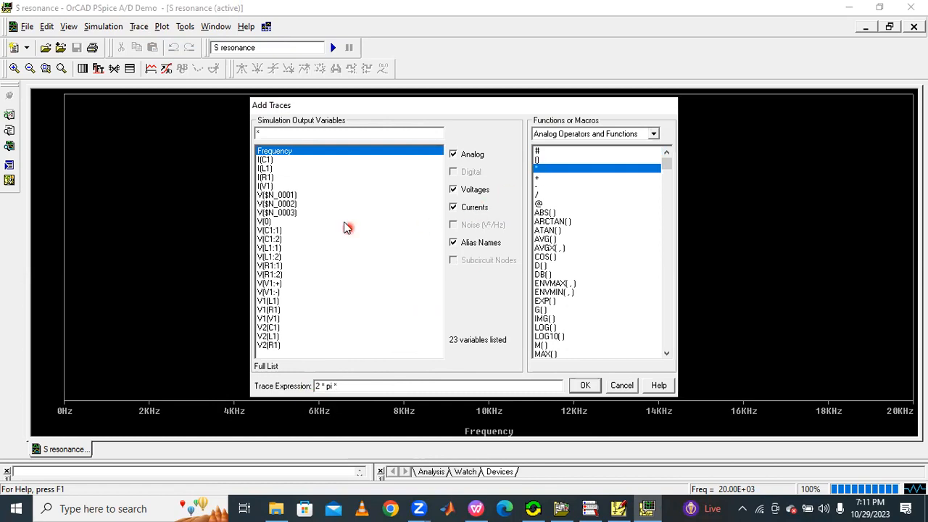
{"action": "left_click", "coordinate": [274, 153]}
{"action": "type", "text": "*0.0"}
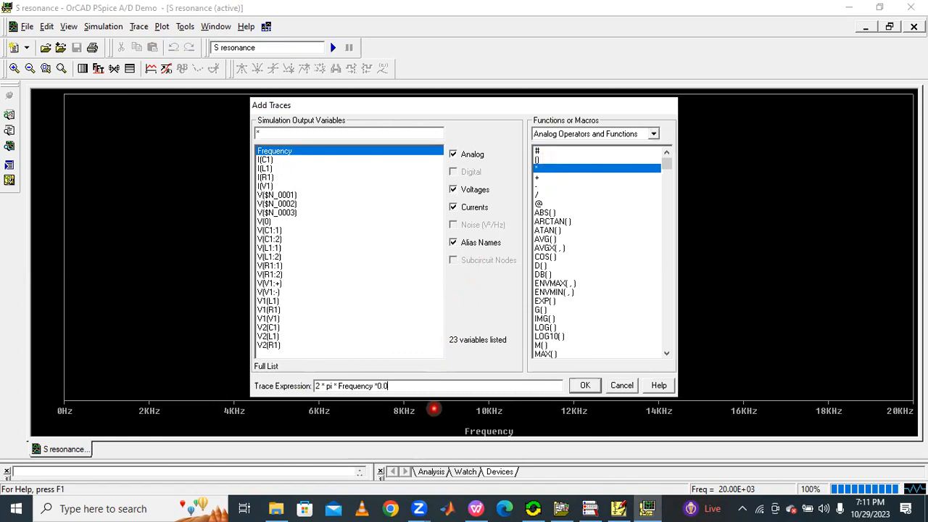
{"action": "type", "text": "001"}
{"action": "left_click", "coordinate": [586, 386]}
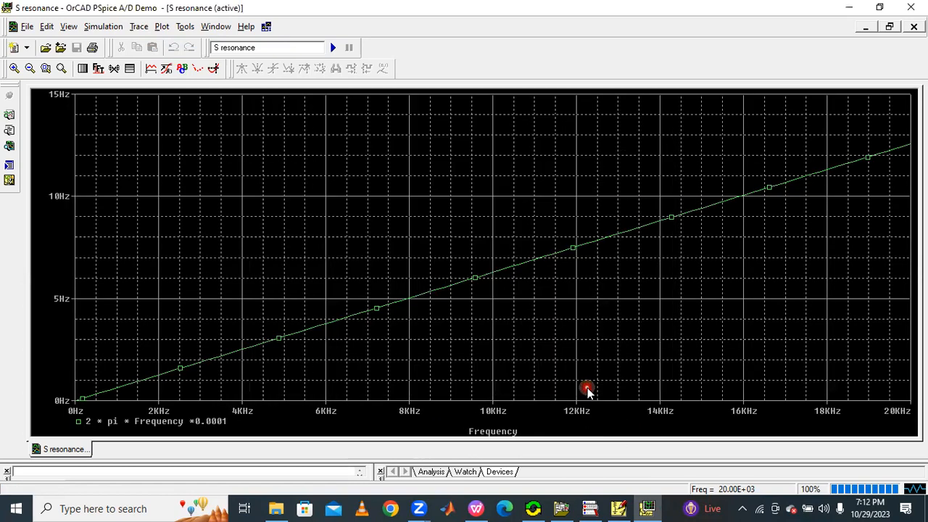
Step: Thicken the line width of the 2 * pi * Frequency *0.0001 trace in its trace properties
{"action": "right_click", "coordinate": [269, 341]}
{"action": "left_click", "coordinate": [284, 357]}
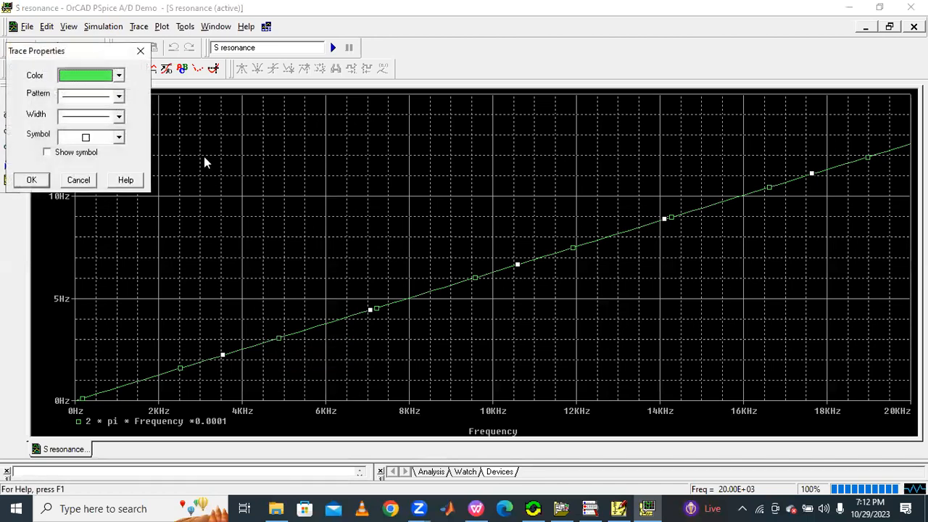
{"action": "left_click", "coordinate": [88, 116]}
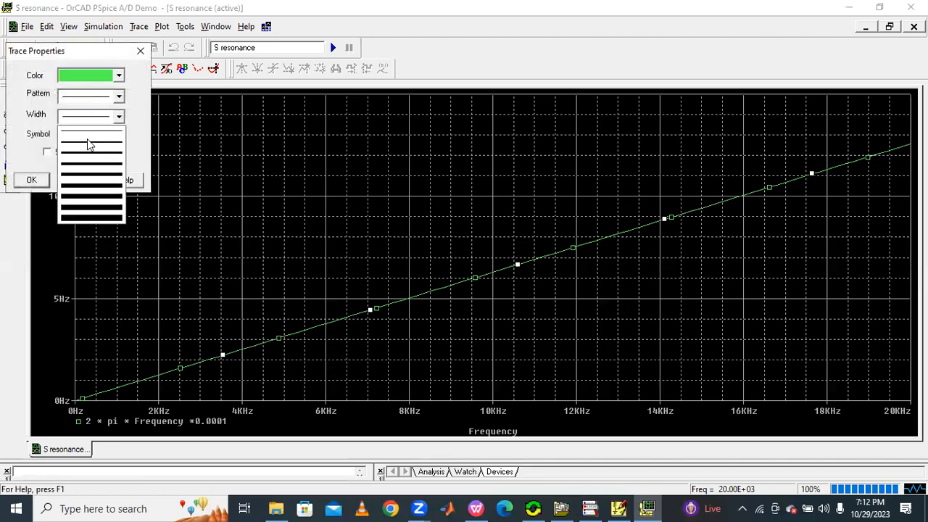
{"action": "left_click", "coordinate": [90, 168]}
{"action": "left_click", "coordinate": [31, 180]}
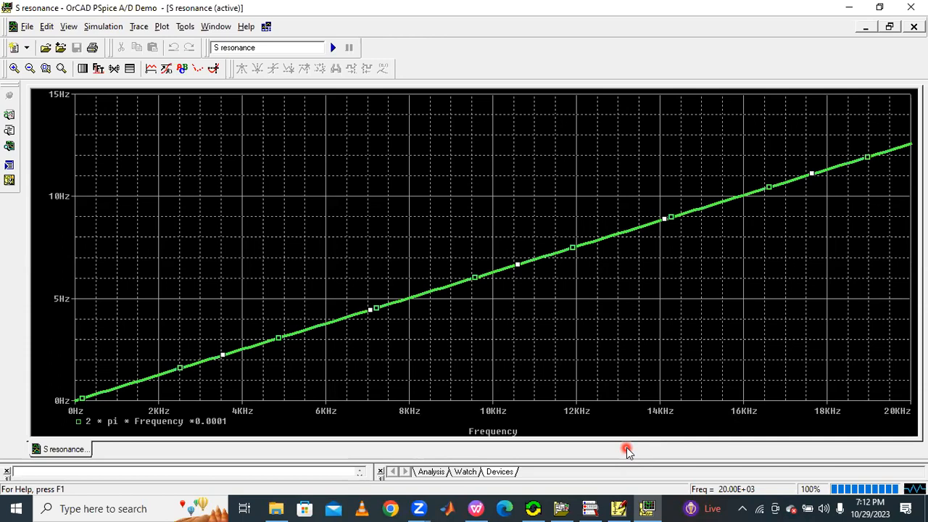
Step: Review the resonance reactance graphs in the EST RESONANCE PDF document
{"action": "left_click", "coordinate": [616, 508]}
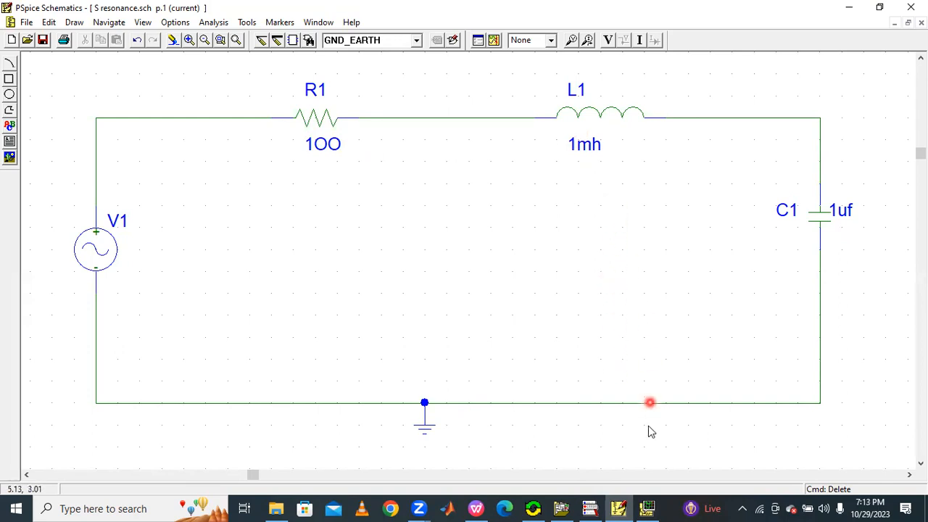
{"action": "left_click", "coordinate": [618, 508]}
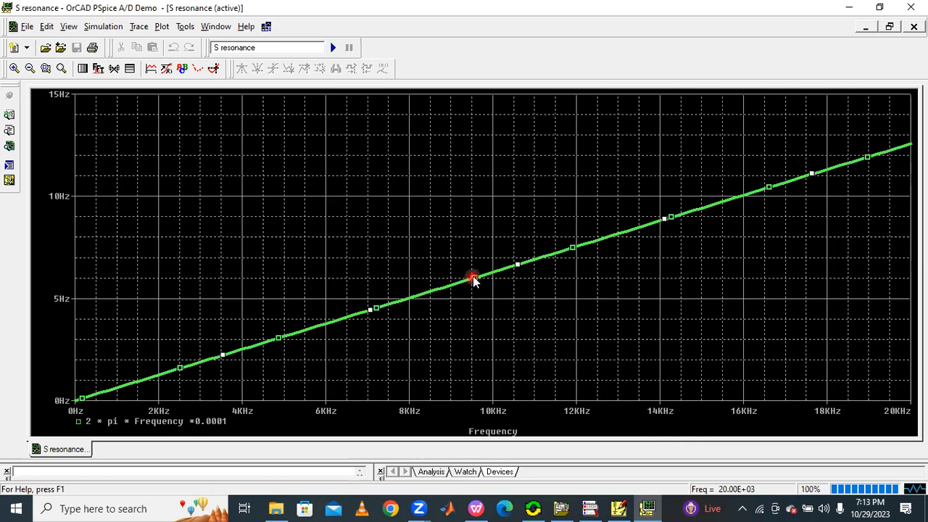
{"action": "left_click", "coordinate": [476, 508]}
{"action": "scroll", "coordinate": [460, 381], "scroll_direction": "down", "scroll_amount": 5}
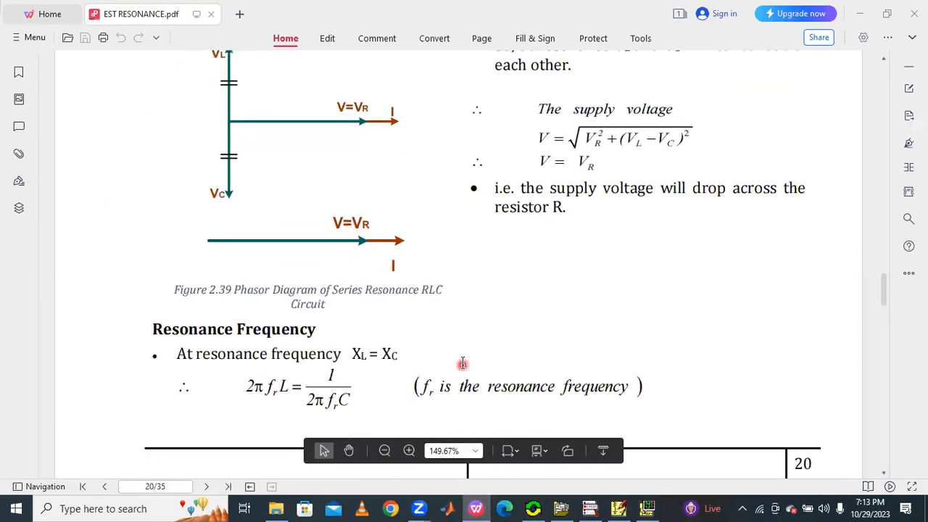
{"action": "scroll", "coordinate": [469, 366], "scroll_direction": "down", "scroll_amount": 15}
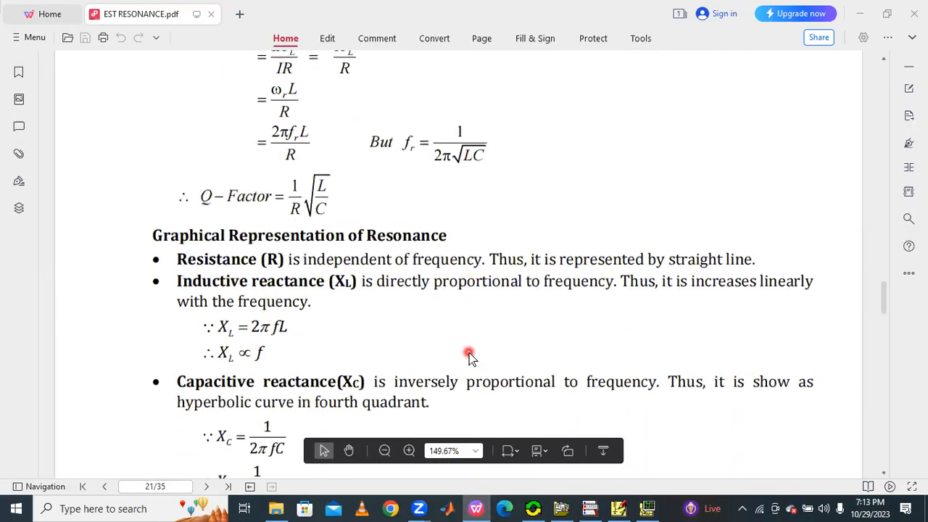
{"action": "scroll", "coordinate": [469, 348], "scroll_direction": "down", "scroll_amount": 6}
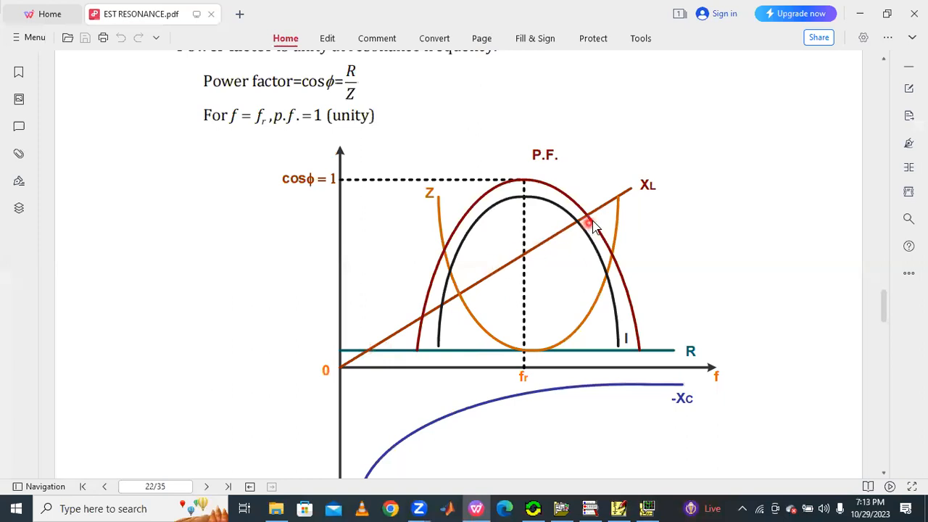
{"action": "left_click", "coordinate": [618, 507]}
{"action": "left_click", "coordinate": [648, 507]}
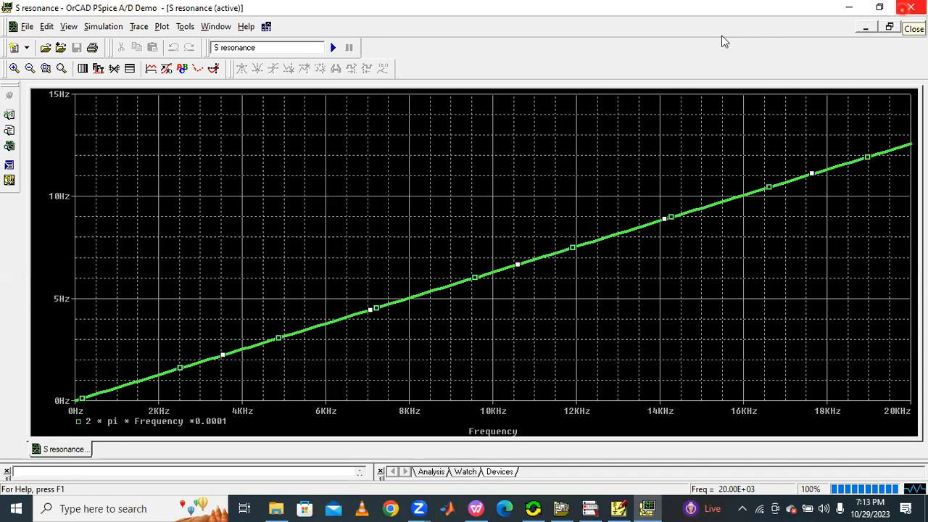
Step: Close the probe window and rerun the simulation from the schematic
{"action": "key", "text": "alt+F4"}
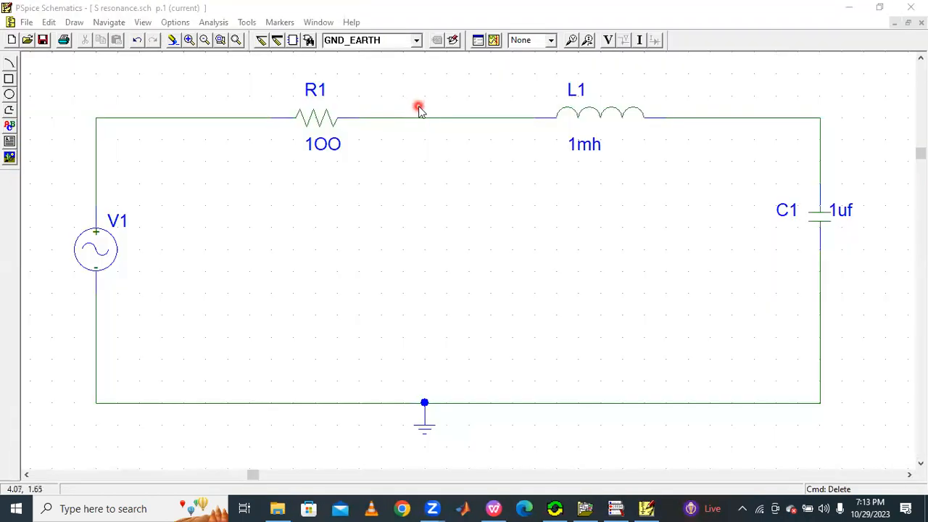
{"action": "left_click", "coordinate": [493, 42]}
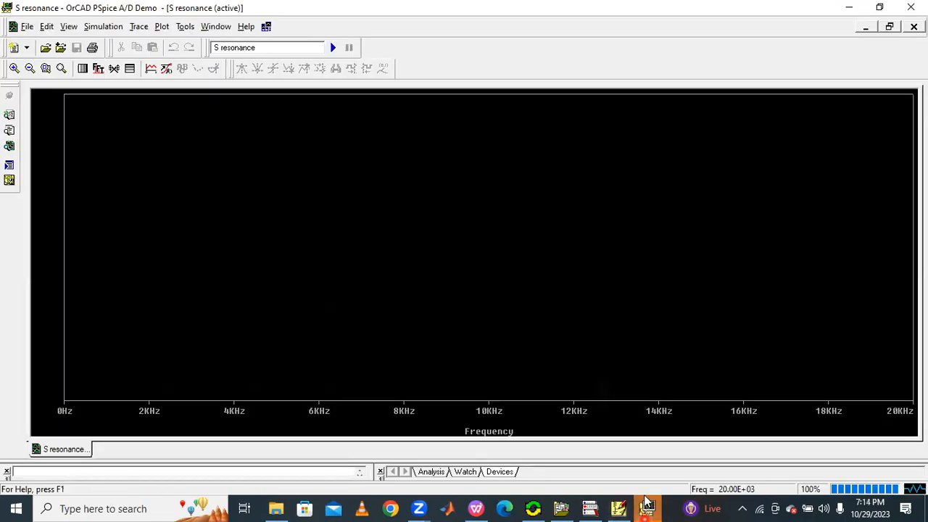
{"action": "left_click", "coordinate": [384, 171]}
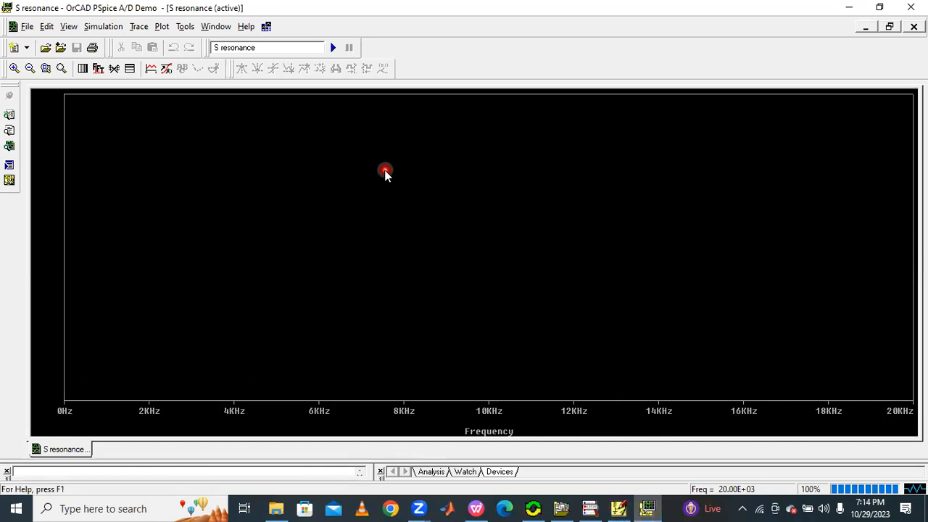
Step: Add a trace with the expression (1/(2 * pi * Frequency *0.0000001)), using the pi macro and the Frequency variable
{"action": "left_click", "coordinate": [138, 27]}
{"action": "left_click", "coordinate": [155, 42]}
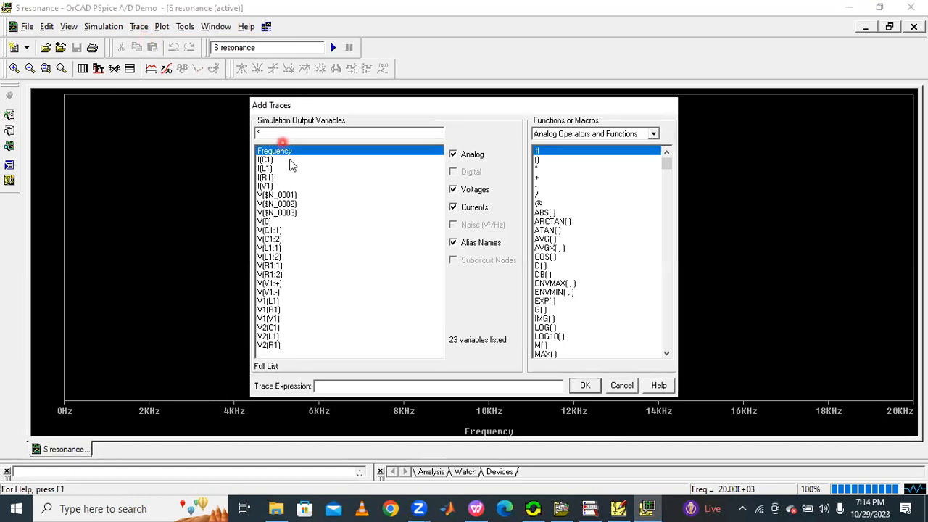
{"action": "left_click", "coordinate": [340, 385]}
{"action": "left_click_drag", "start_coordinate": [331, 385], "coordinate": [318, 386]}
{"action": "type", "text": "(1/"}
{"action": "left_click", "coordinate": [339, 387]}
{"action": "type", "text": "2"}
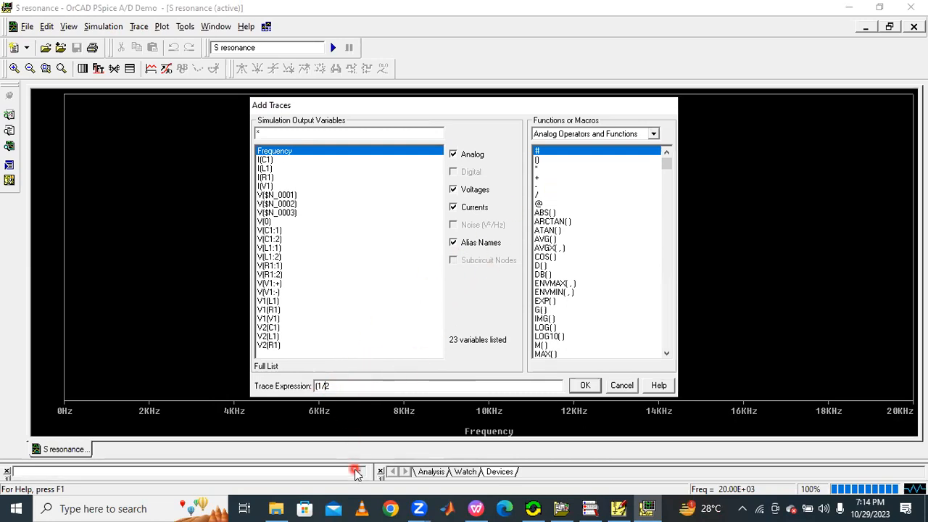
{"action": "type", "text": "9"}
{"action": "left_click", "coordinate": [348, 386]}
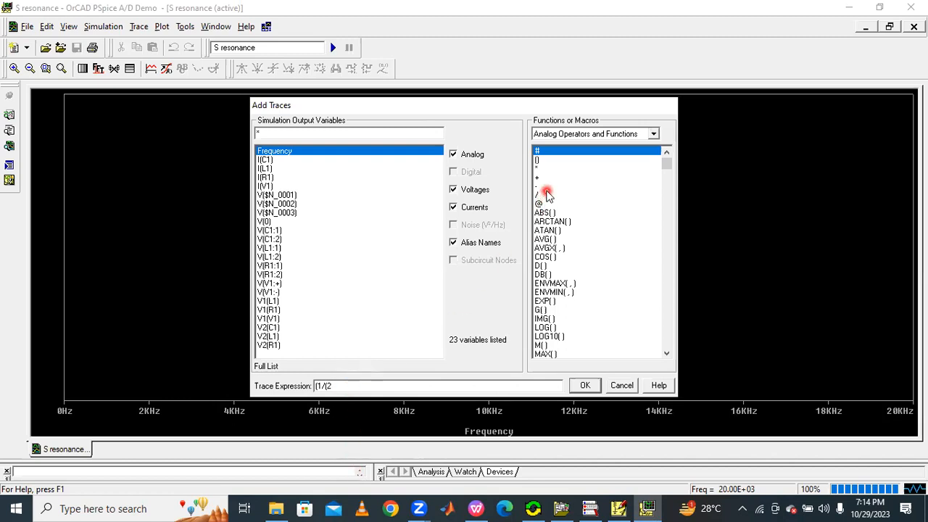
{"action": "left_click", "coordinate": [538, 169]}
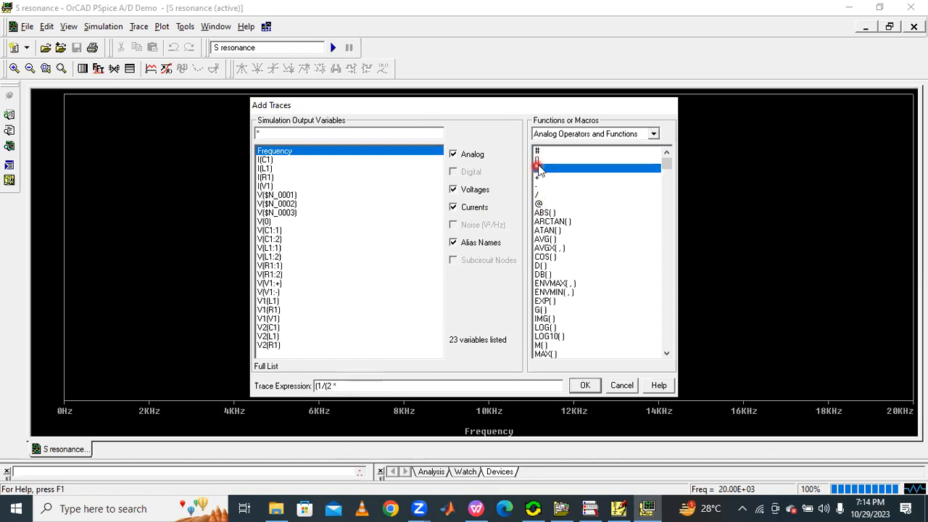
{"action": "left_click", "coordinate": [583, 134]}
{"action": "left_click", "coordinate": [572, 154]}
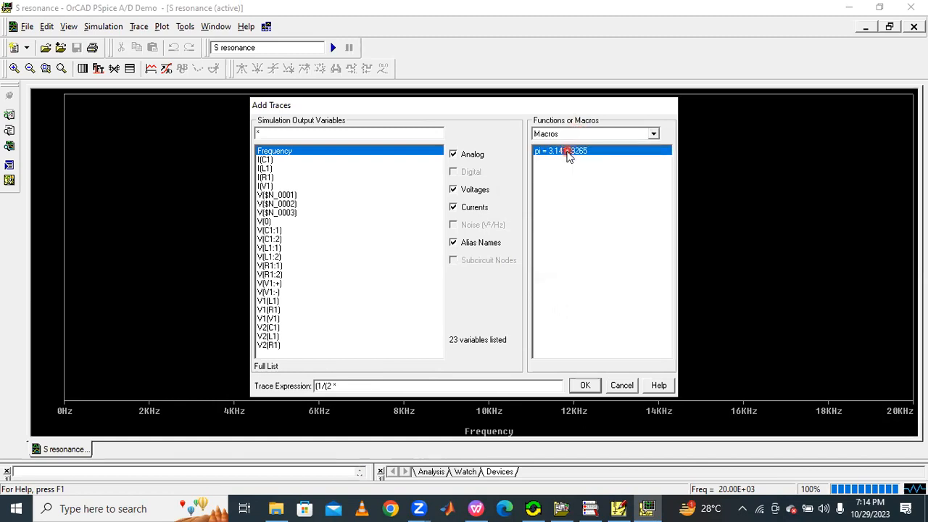
{"action": "left_click", "coordinate": [548, 134]}
{"action": "left_click", "coordinate": [544, 145]}
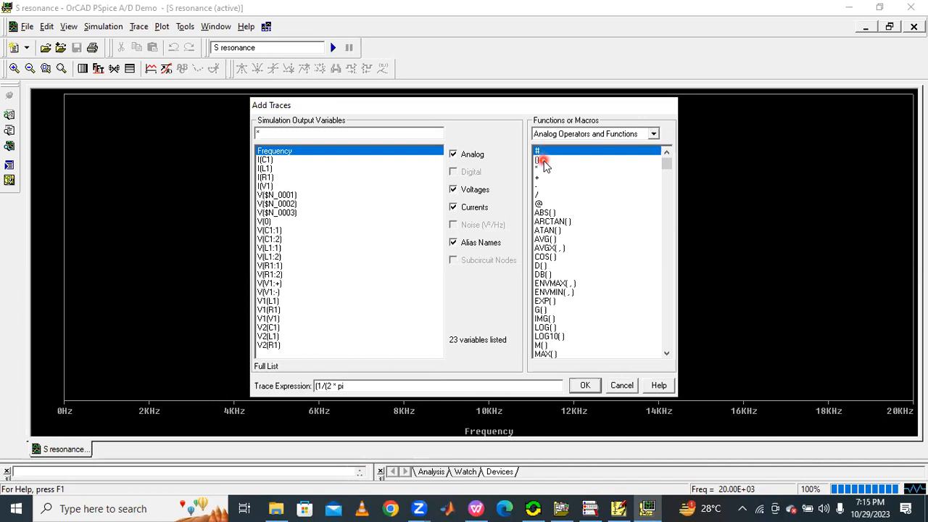
{"action": "left_click", "coordinate": [539, 169]}
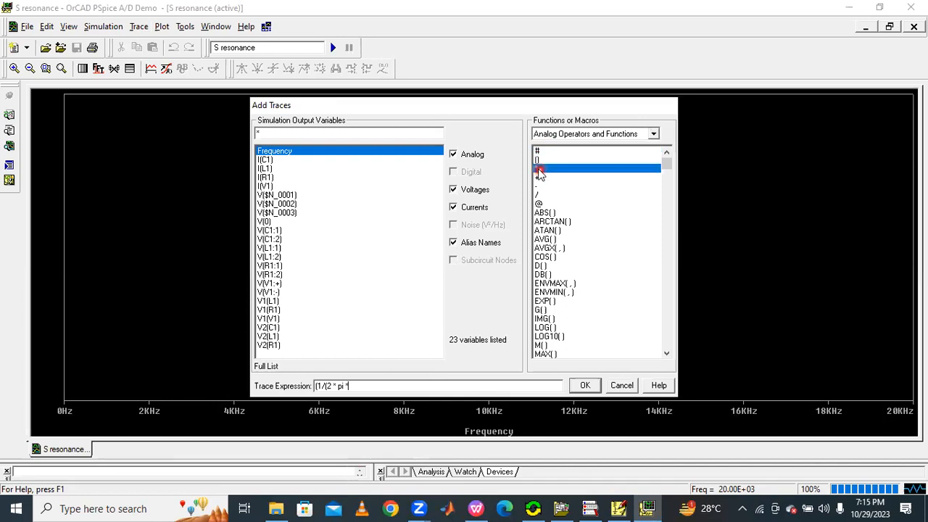
{"action": "left_click", "coordinate": [277, 153]}
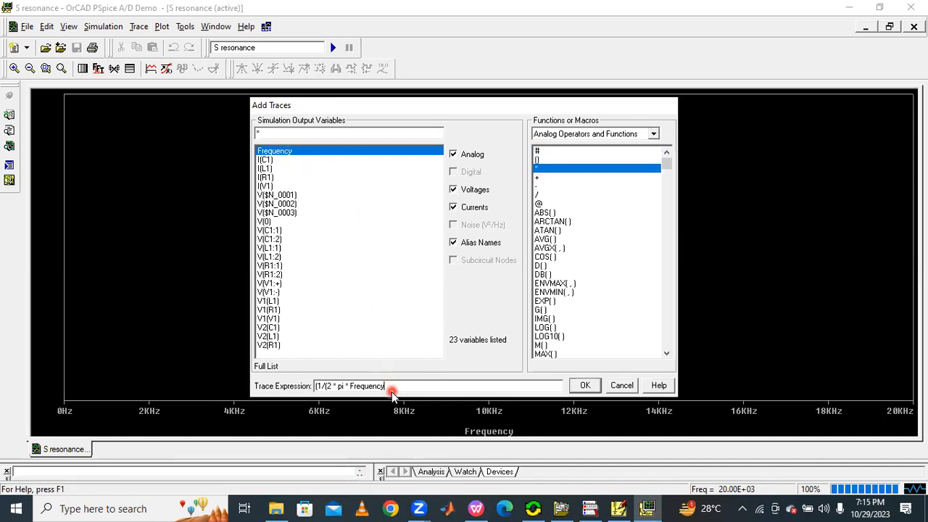
{"action": "left_click", "coordinate": [544, 170]}
{"action": "left_click", "coordinate": [398, 386]}
{"action": "type", "text": "0.0000001"}
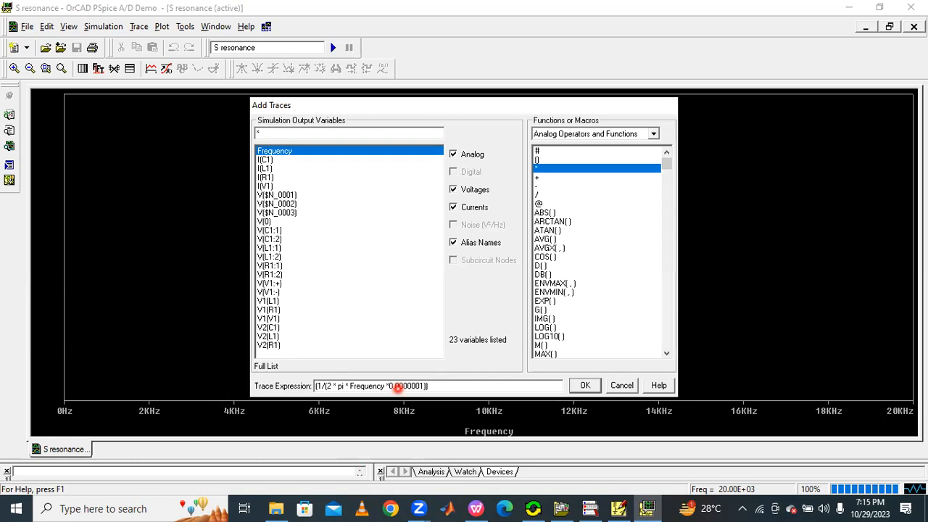
{"action": "left_click", "coordinate": [326, 387]}
{"action": "left_click", "coordinate": [584, 385]}
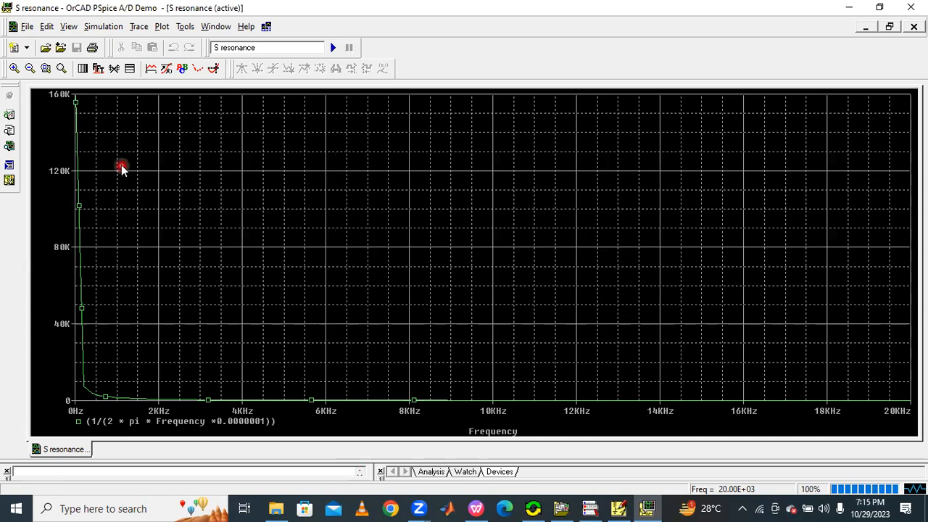
Step: Set the capacitive reactance trace's color to red and thicken its line width
{"action": "right_click", "coordinate": [78, 190]}
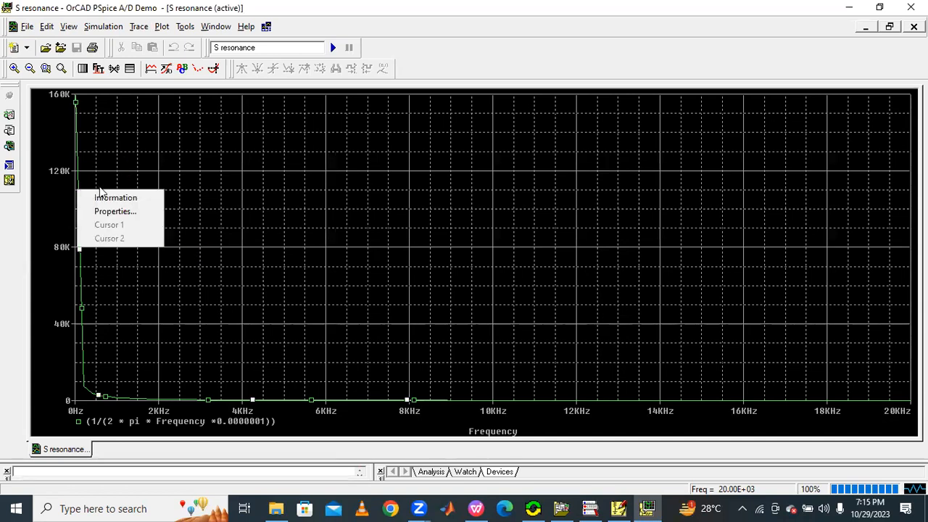
{"action": "left_click", "coordinate": [101, 210]}
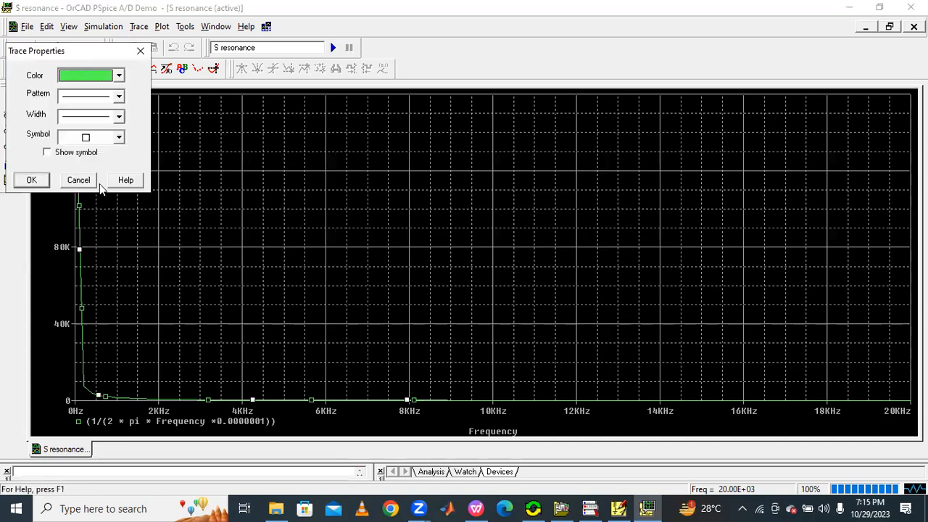
{"action": "left_click", "coordinate": [114, 76]}
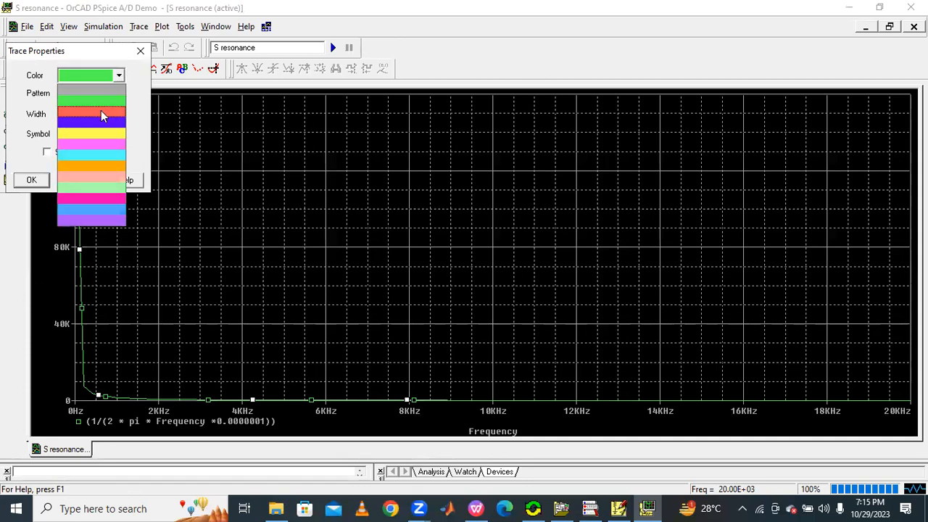
{"action": "left_click", "coordinate": [97, 113]}
{"action": "left_click", "coordinate": [87, 118]}
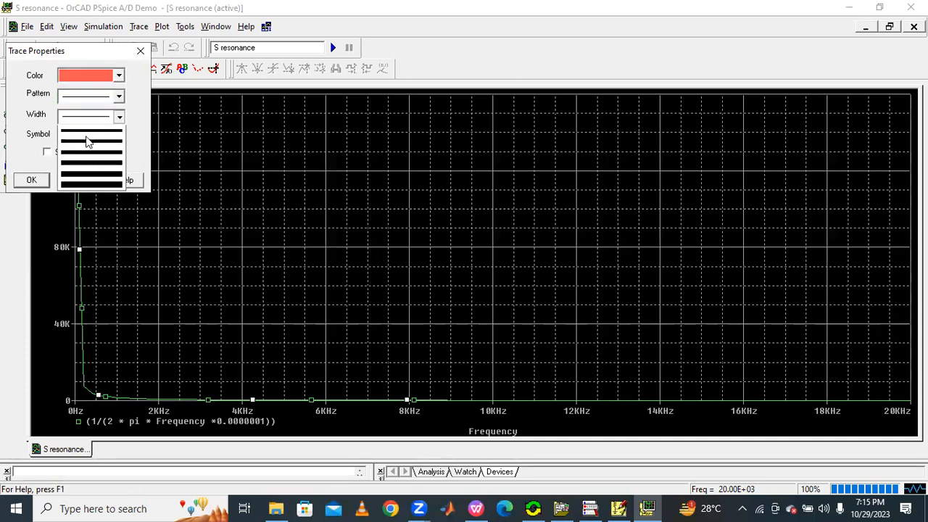
{"action": "left_click", "coordinate": [90, 166]}
{"action": "left_click", "coordinate": [33, 180]}
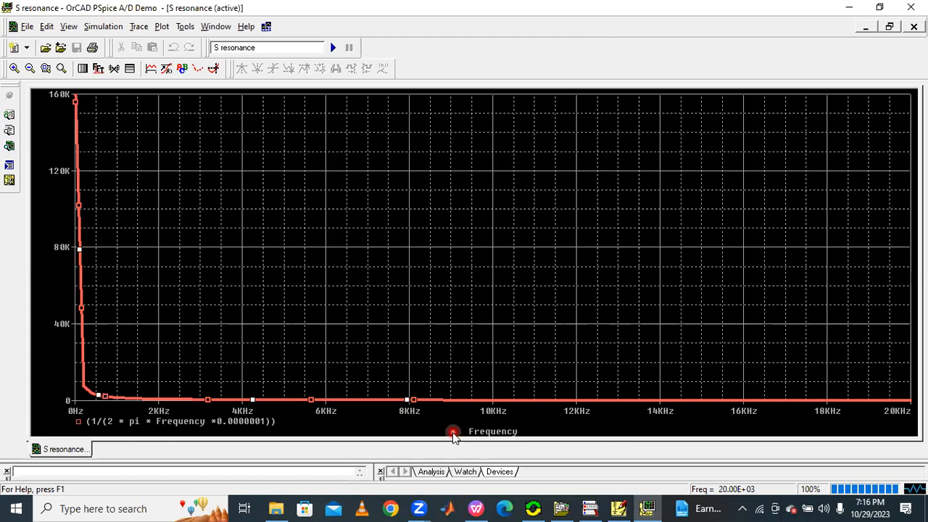
Step: Switch to the EST RESONANCE PDF to compare the reactance curve with the reference graph
{"action": "left_click", "coordinate": [619, 509]}
{"action": "left_click", "coordinate": [619, 509]}
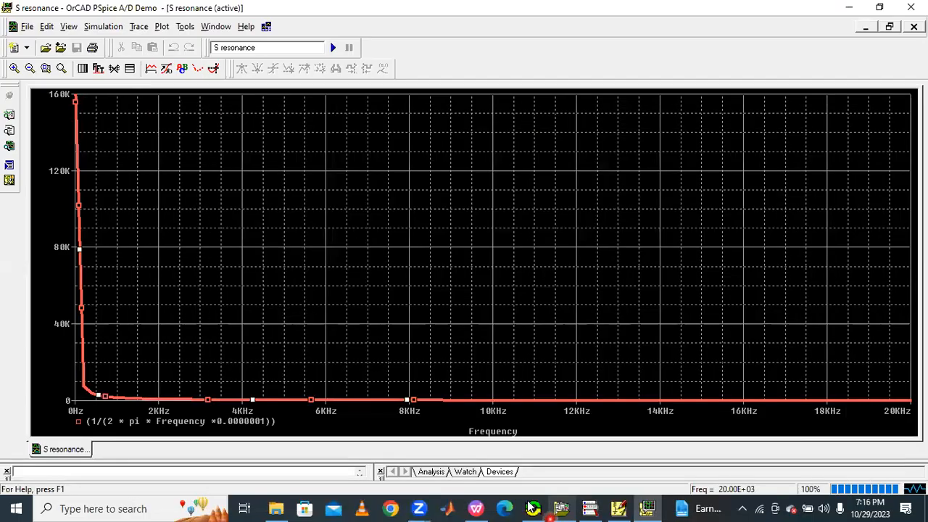
{"action": "left_click", "coordinate": [476, 508]}
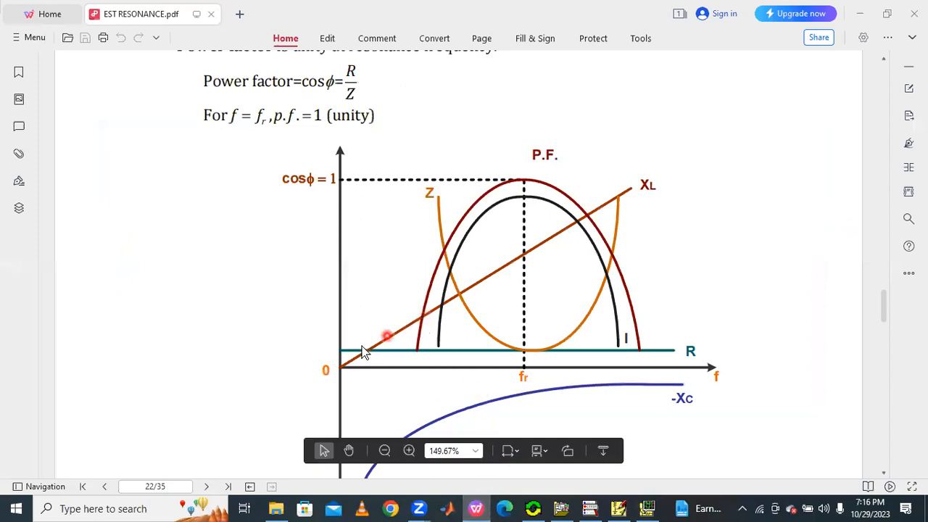